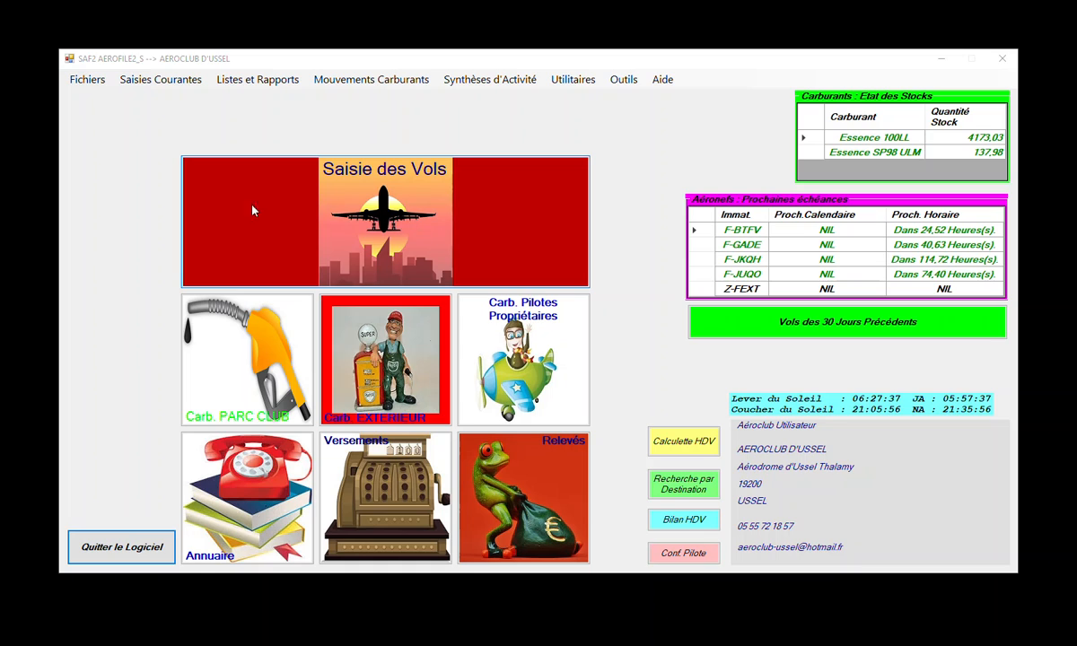
click(380, 234)
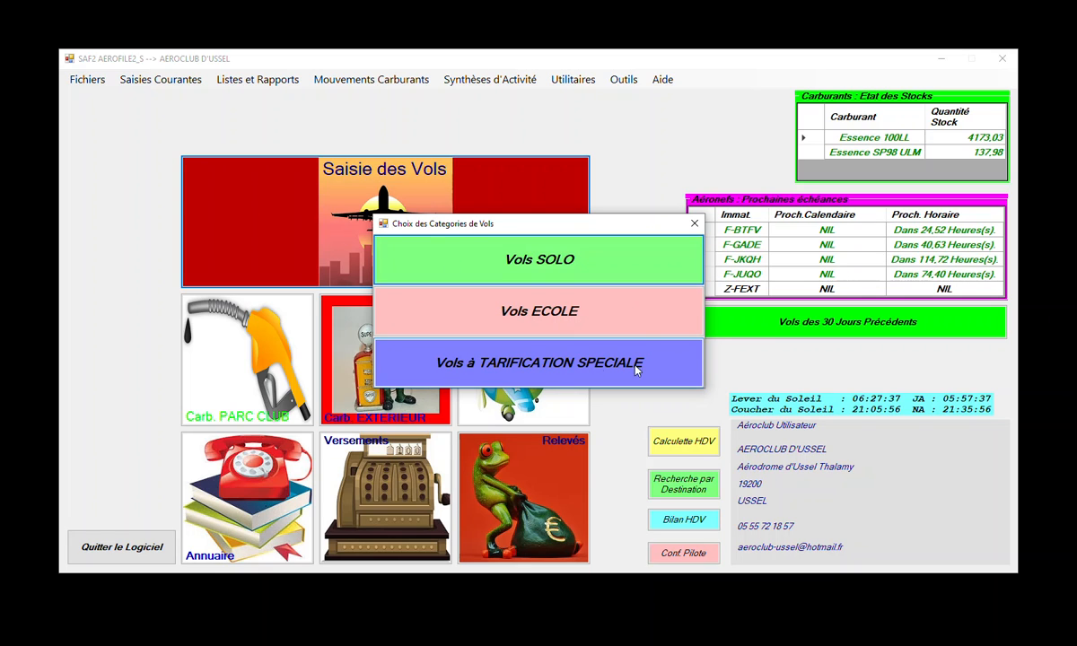
click(513, 381)
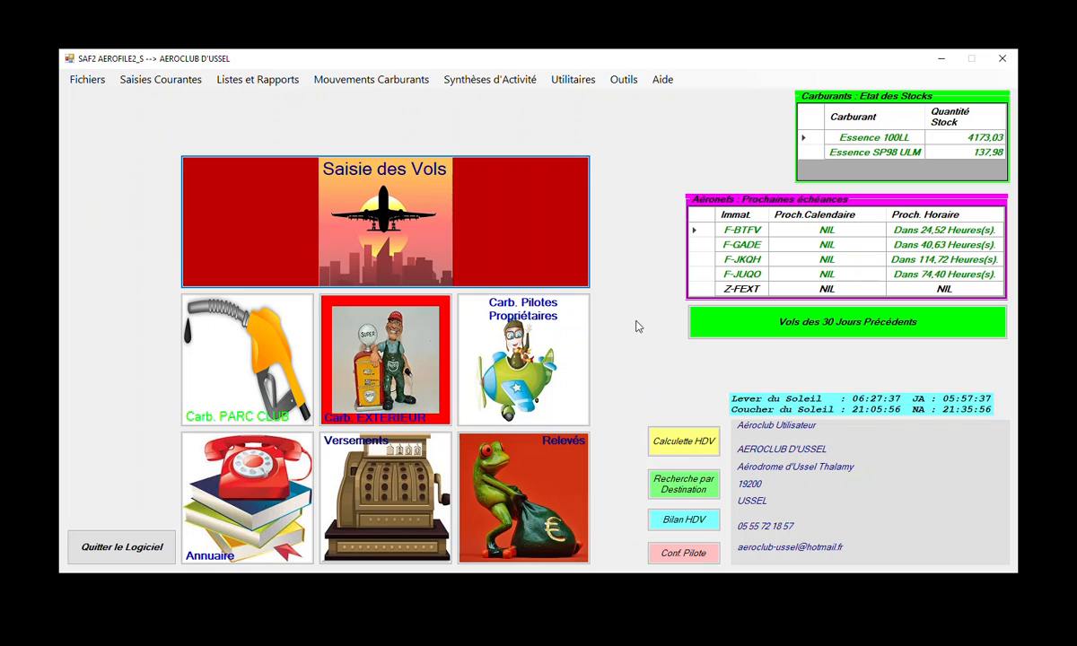
click(497, 242)
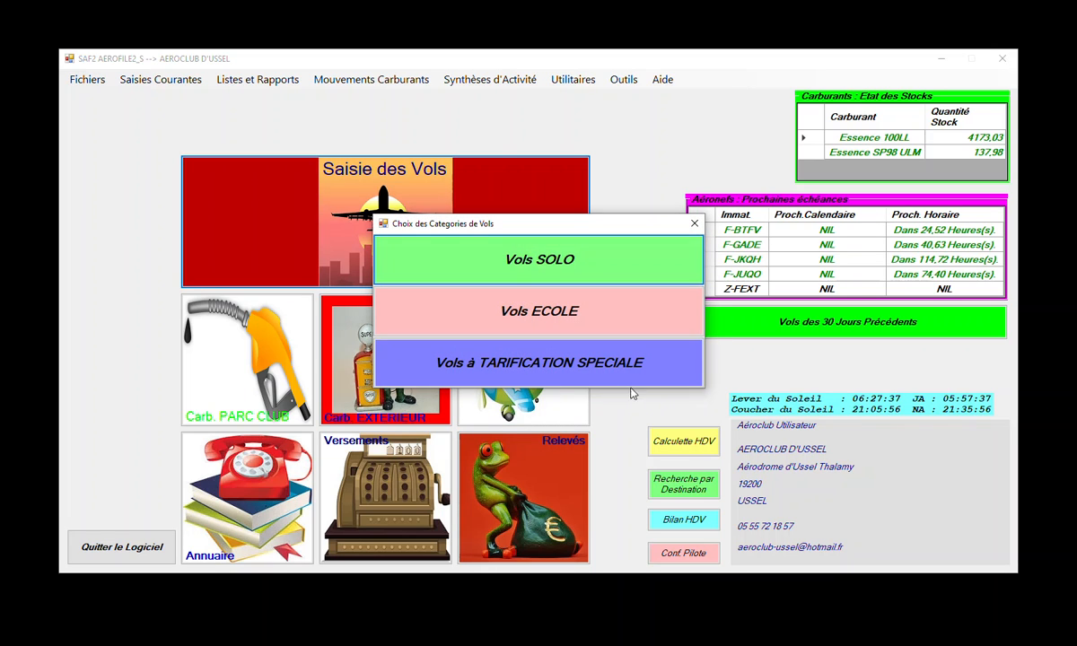
click(527, 377)
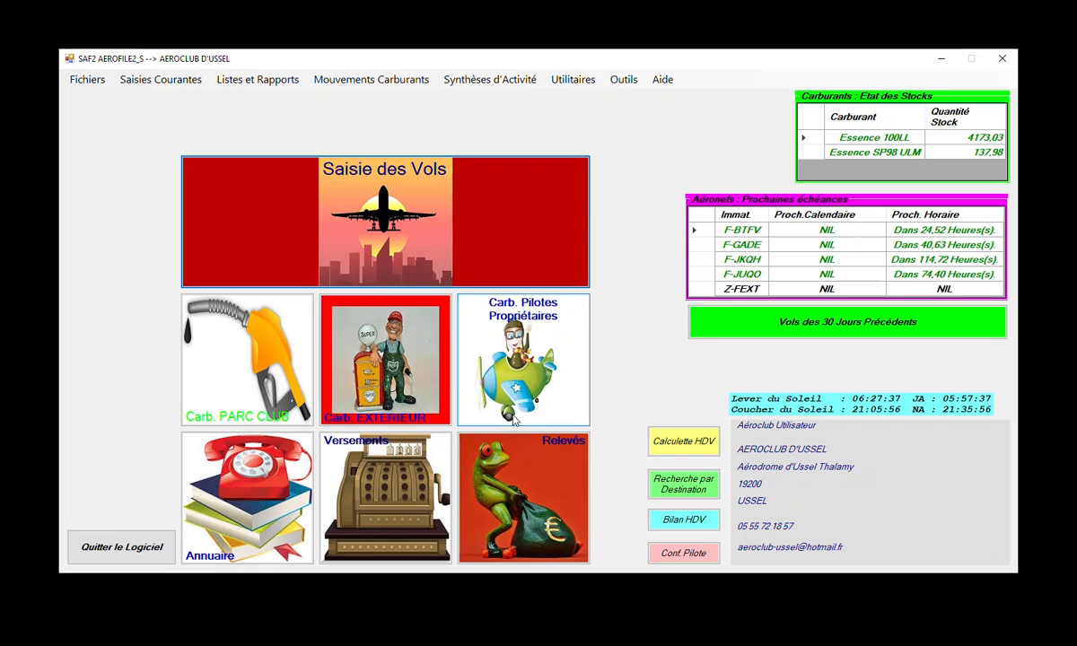
- Start a solo flight entry (Vols SOLO) and select the pilot to bill by name
click(373, 191)
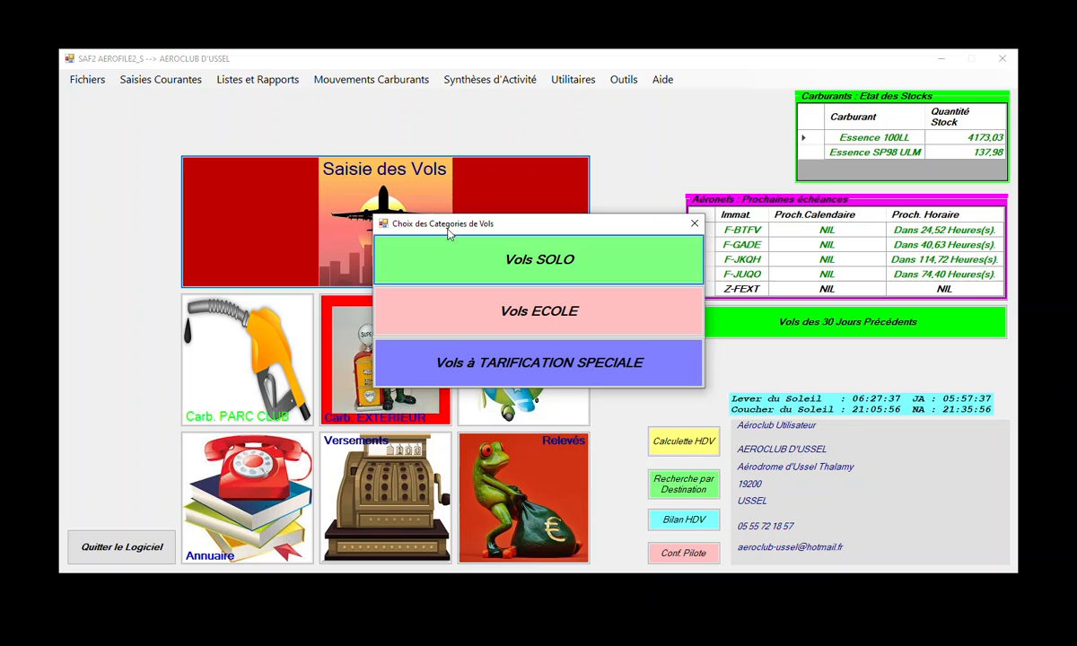
click(548, 271)
click(469, 137)
scroll(408, 257, down, 7)
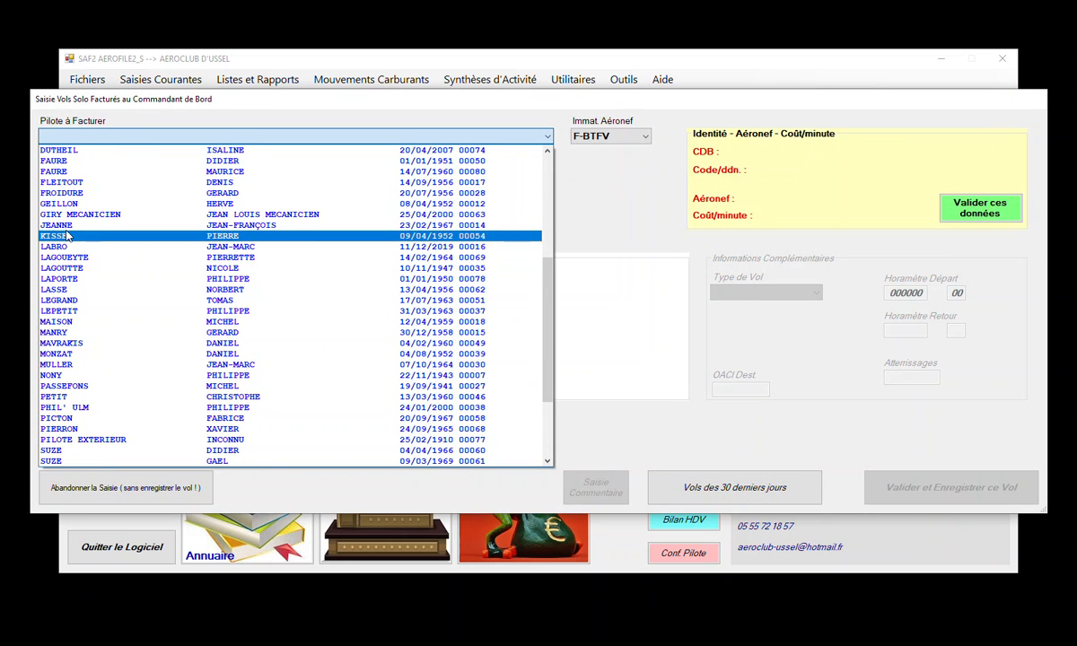
click(63, 183)
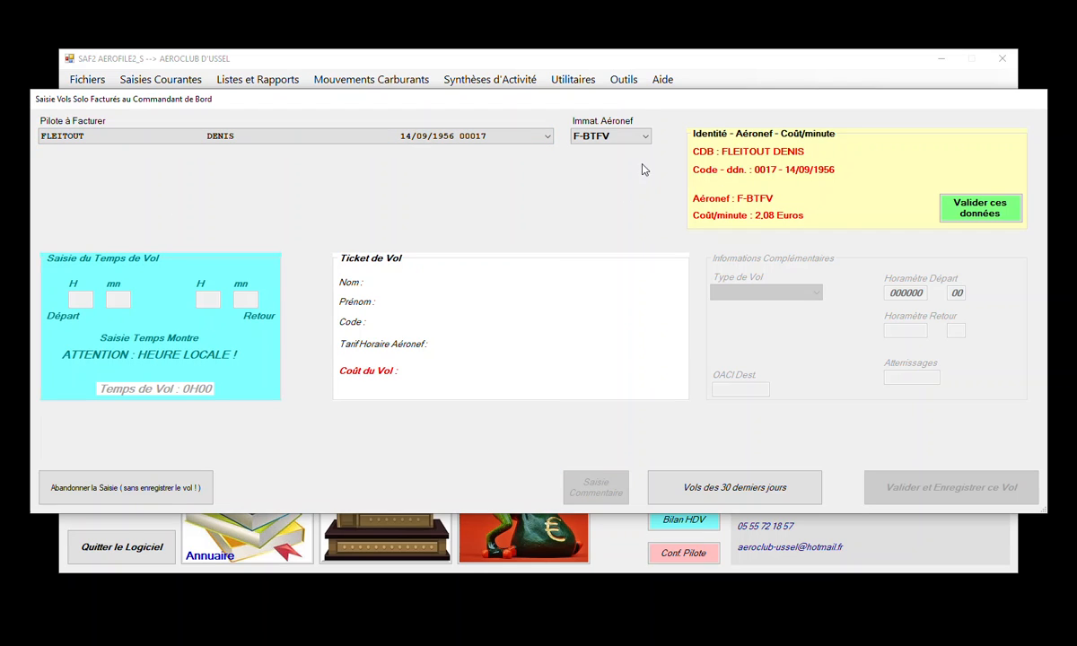
- Choose aircraft F-BTFV for the solo flight and validate the pilot and aircraft data
click(643, 139)
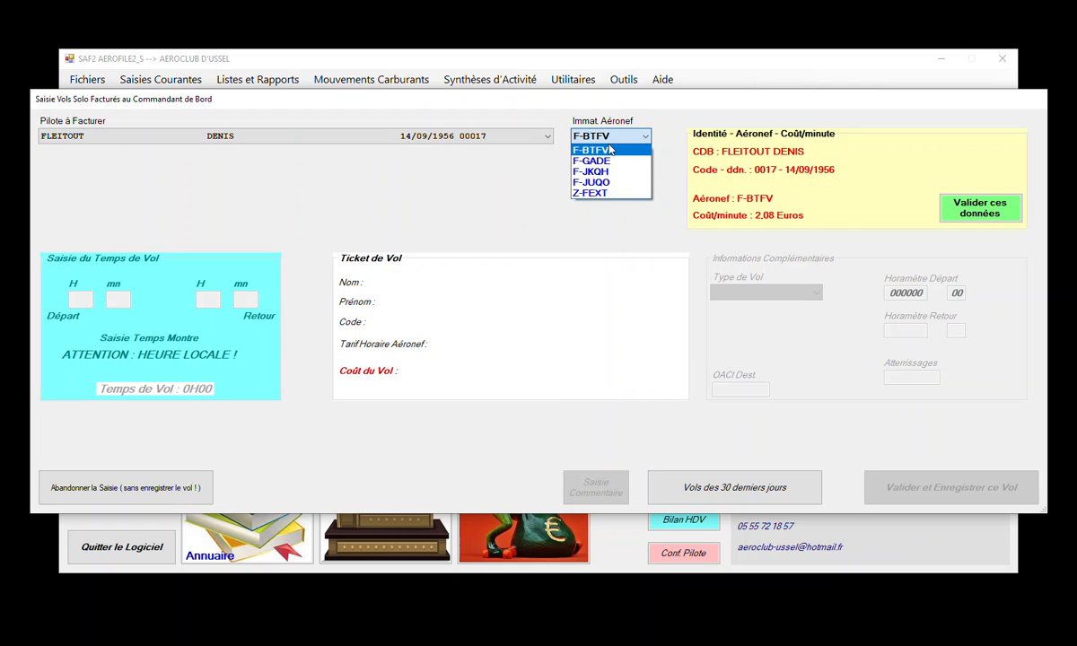
click(597, 150)
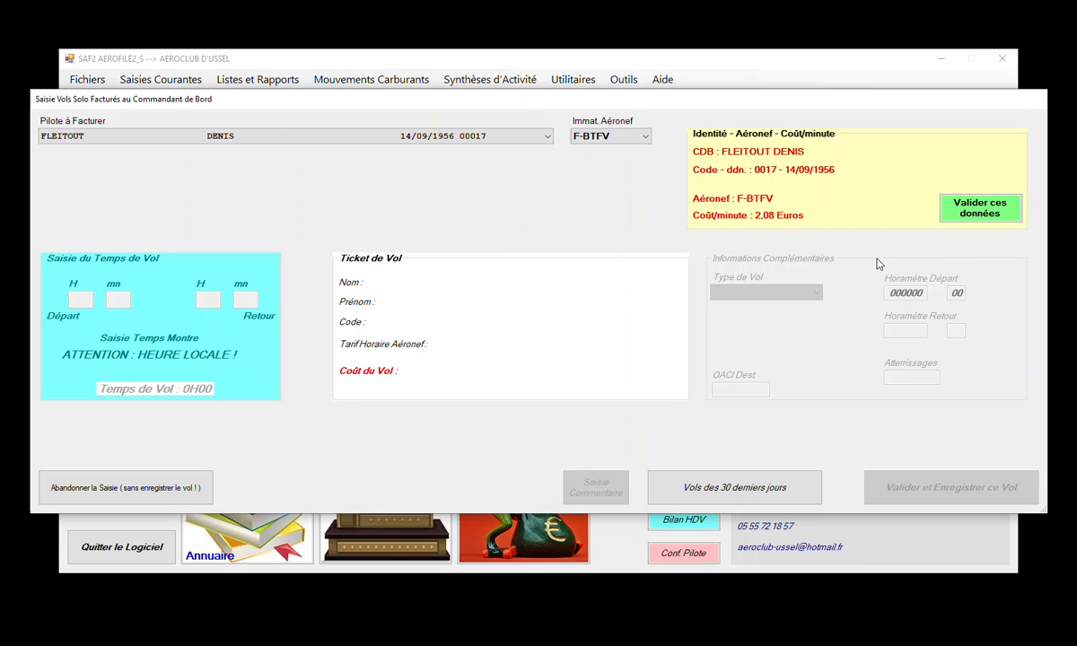
click(952, 208)
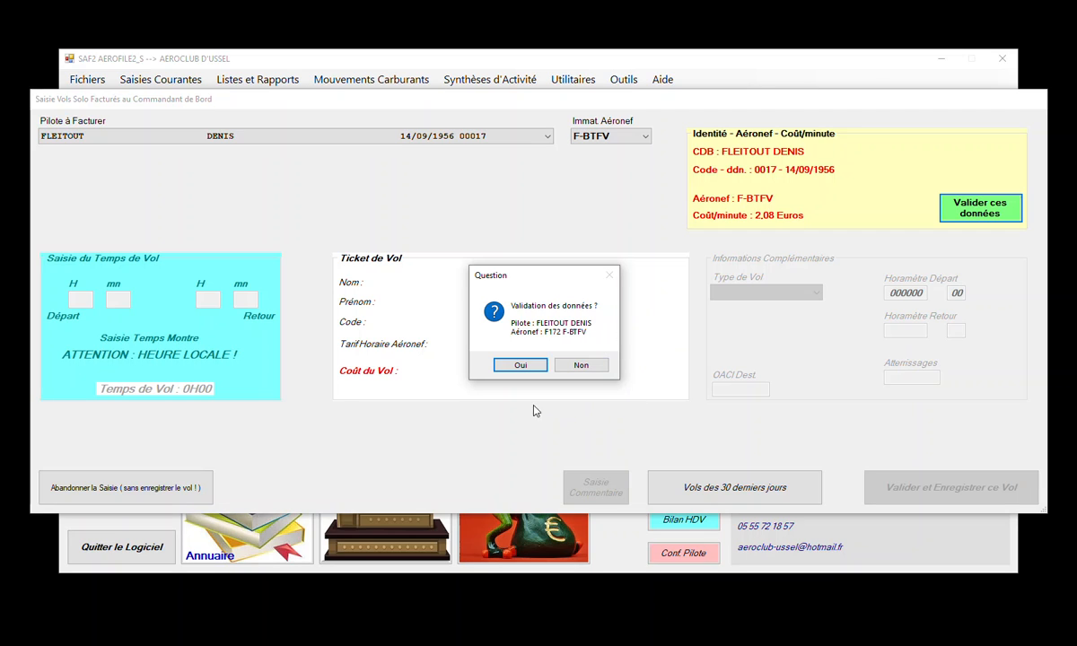
click(521, 367)
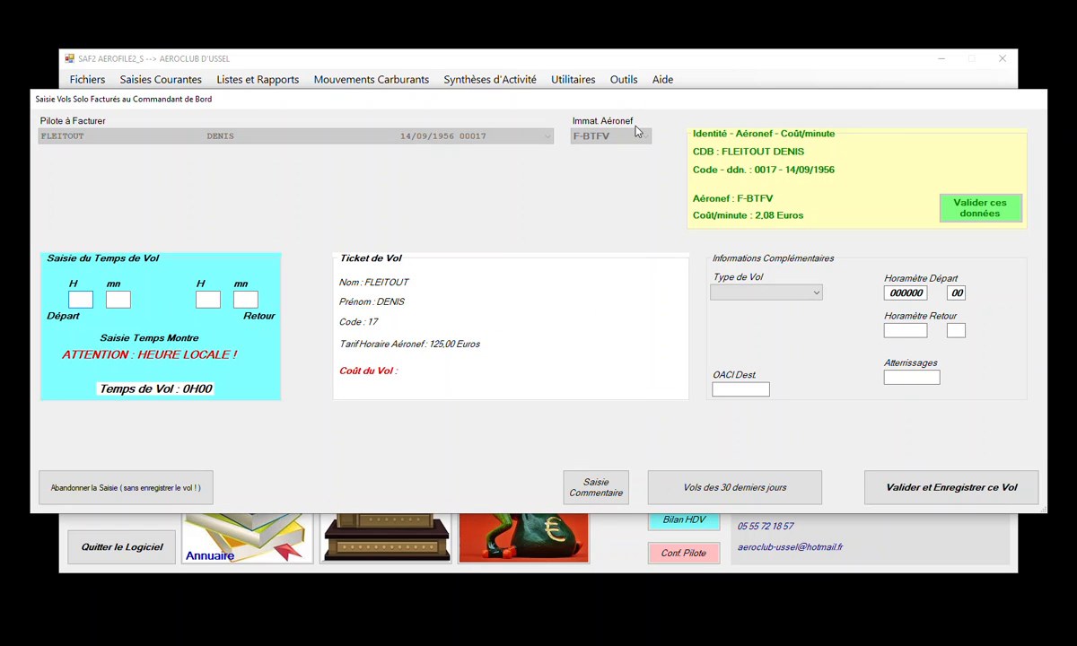
- Enter the solo flight's local departure time as 09:00 and its return time as 09:17
text(9)
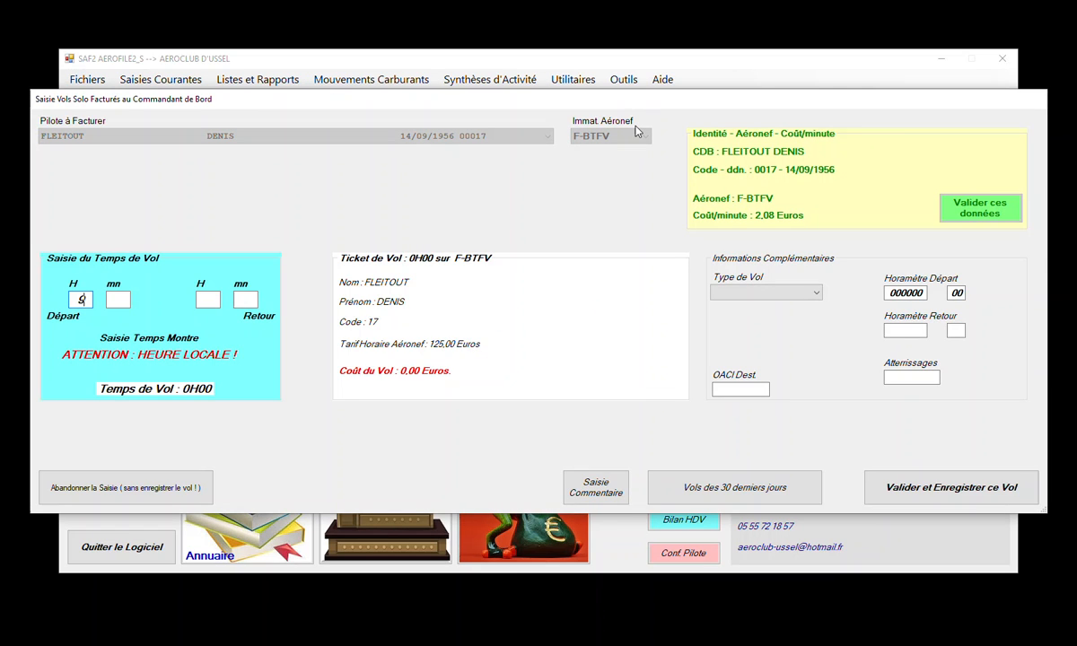
key(Tab)
text(9)
key(Tab)
text(17)
key(Tab)
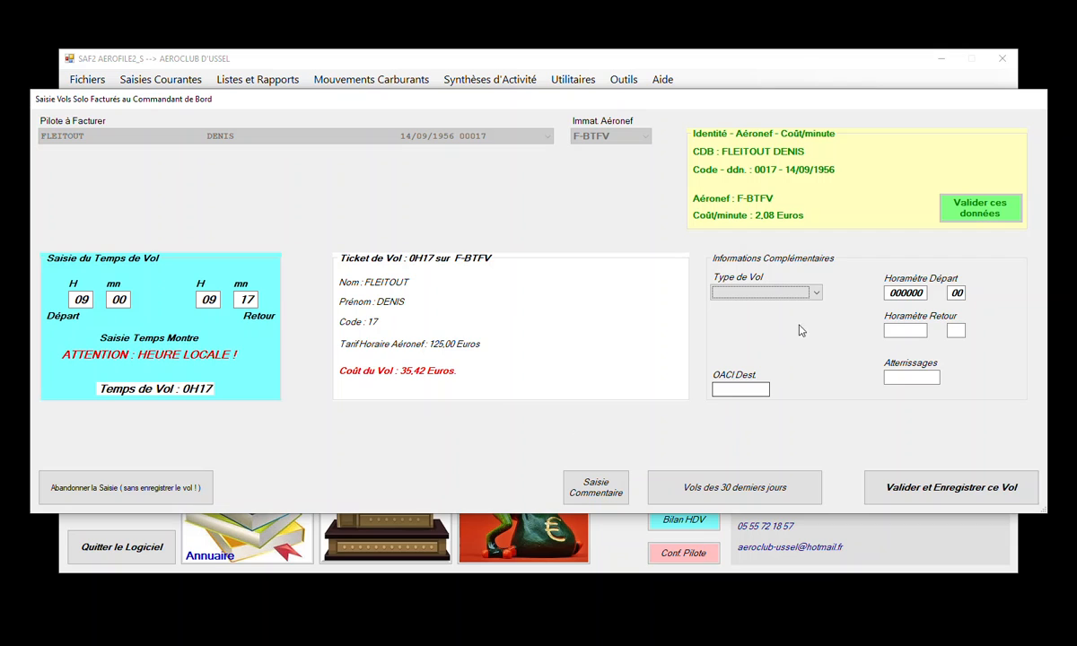
- Set the solo flight's type to Vol Local with 2 landings, leaving the OACI destination blank
click(817, 292)
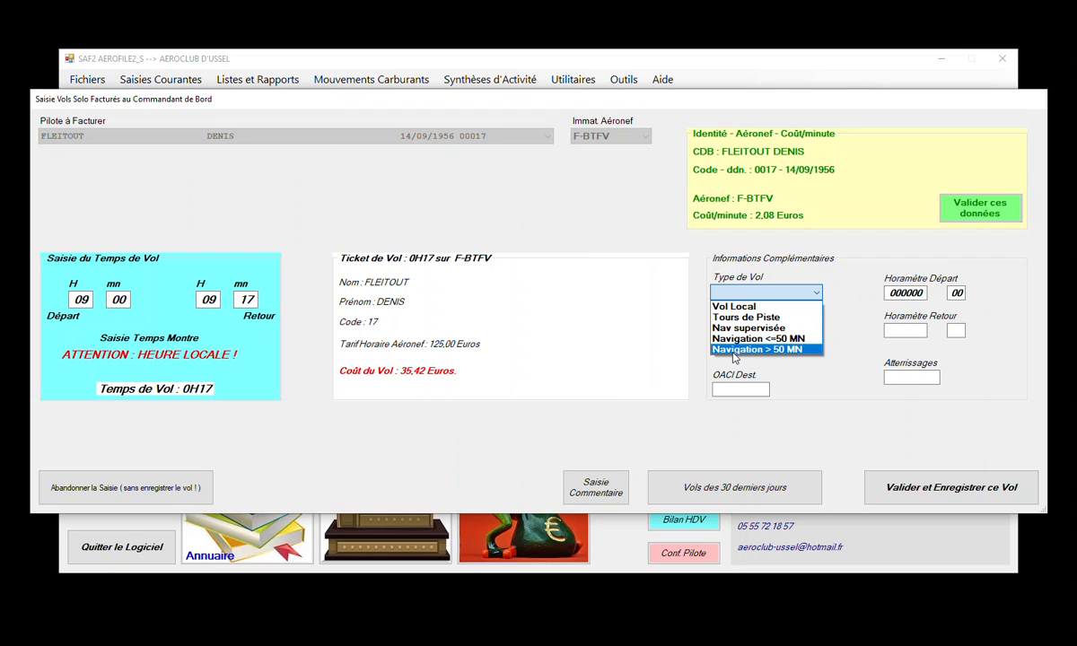
click(734, 307)
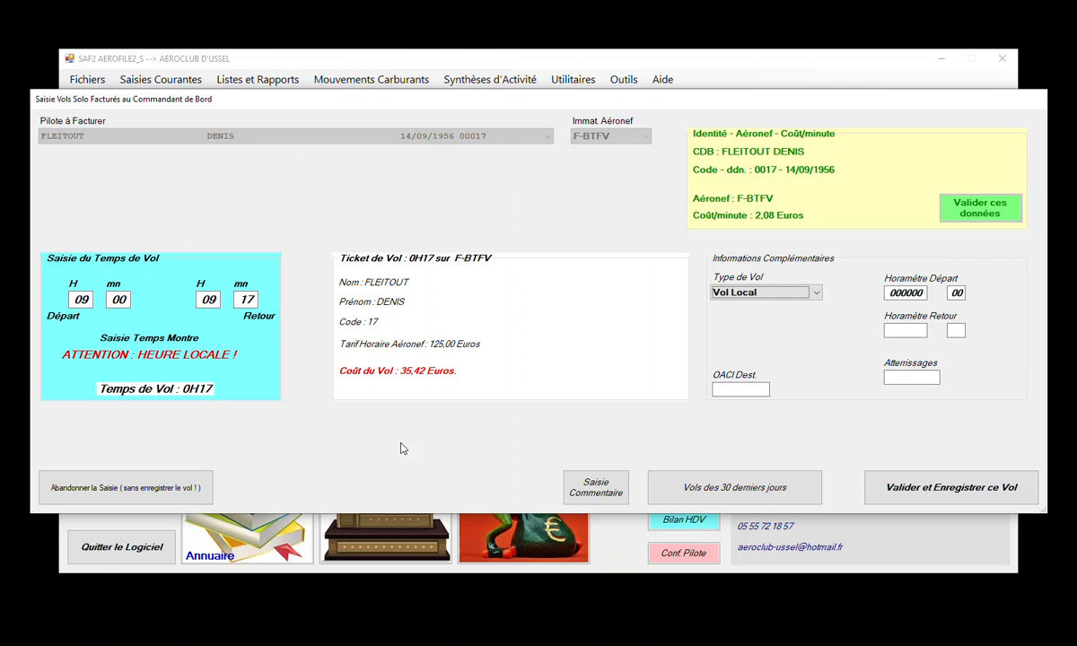
click(908, 382)
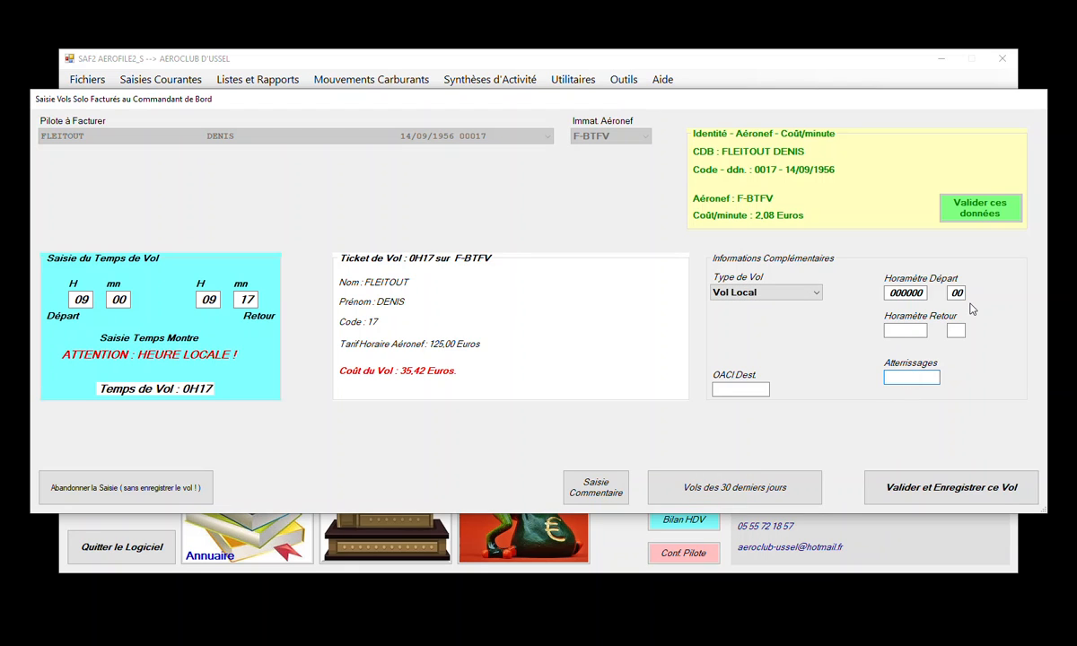
text(2)
click(758, 388)
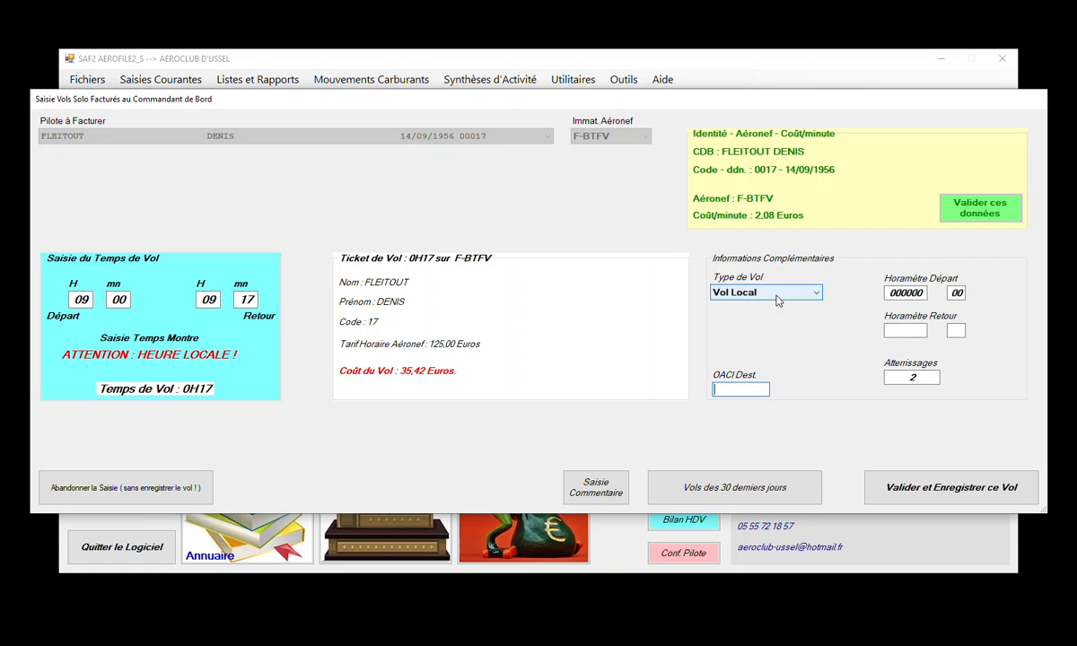
- Validate and save the solo flight, confirming its data and acknowledging the recording
click(949, 495)
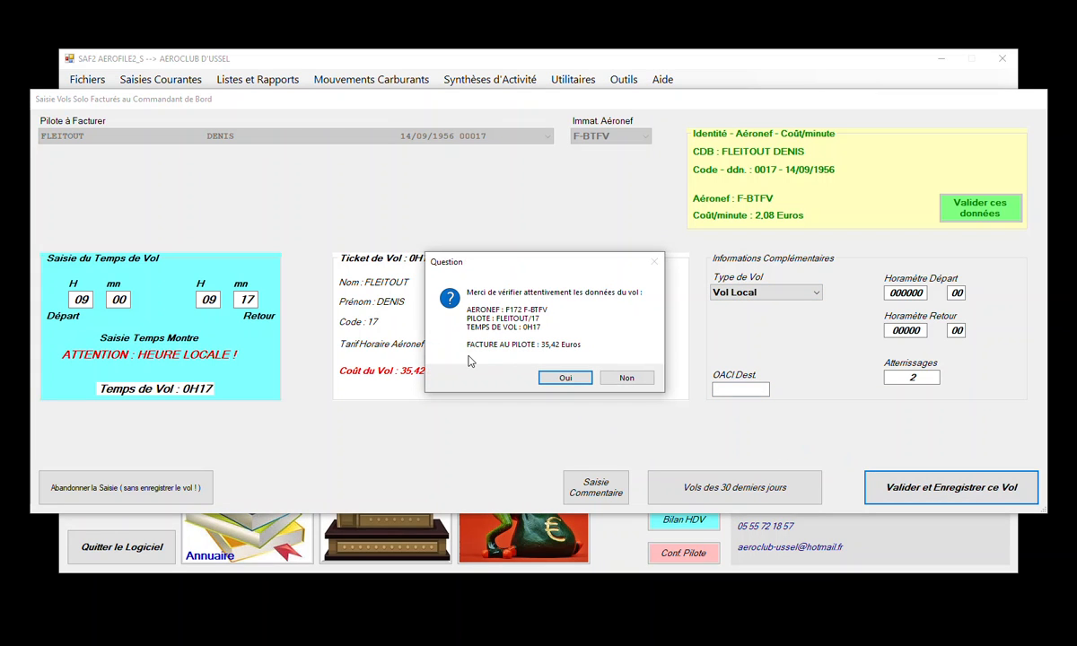
click(576, 377)
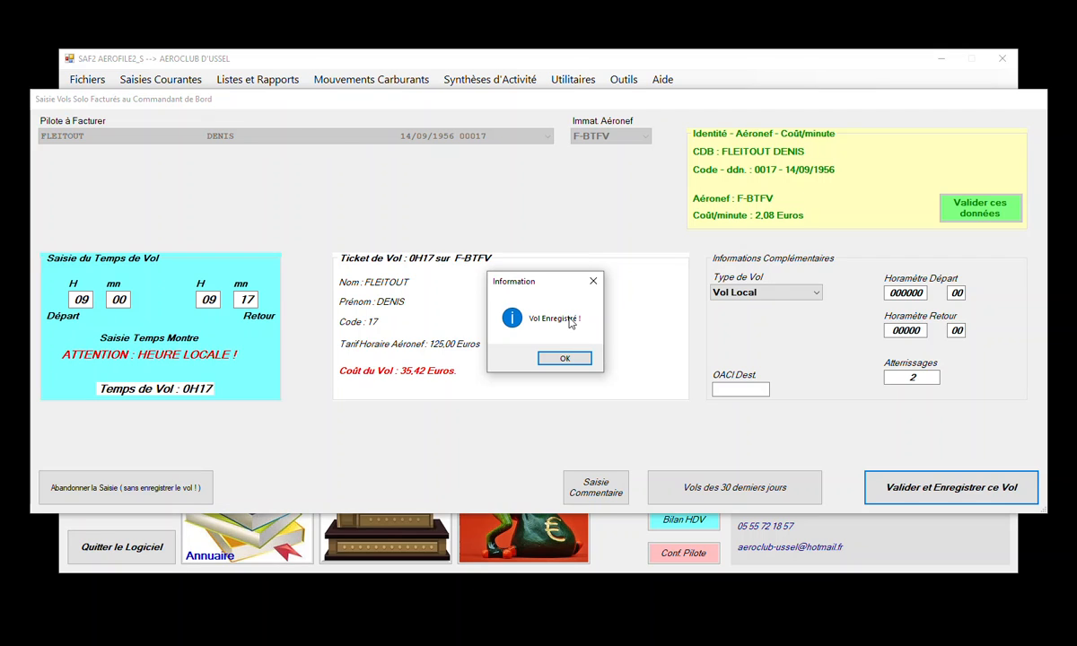
click(562, 358)
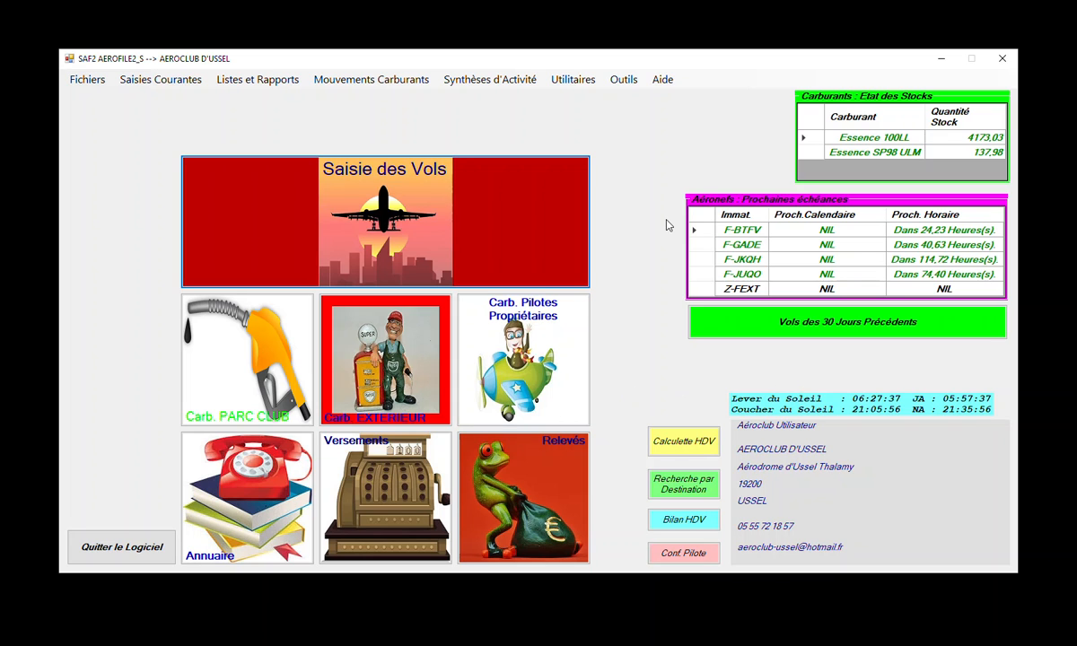
- Review the newest entry in the list of flights from the previous 30 days, and close the list
click(847, 336)
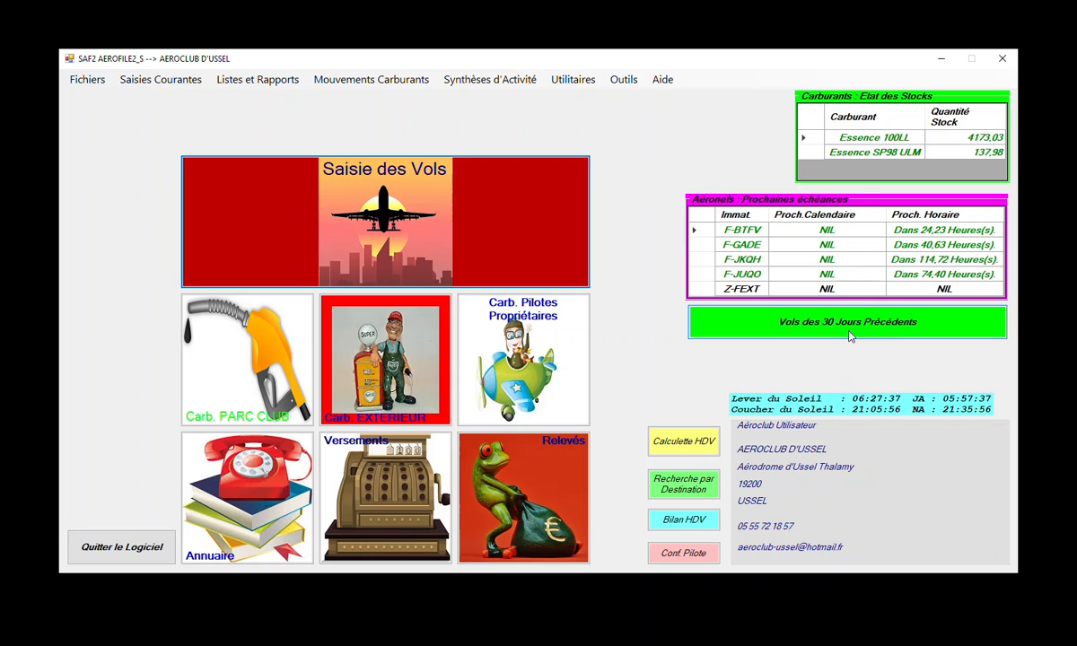
click(446, 223)
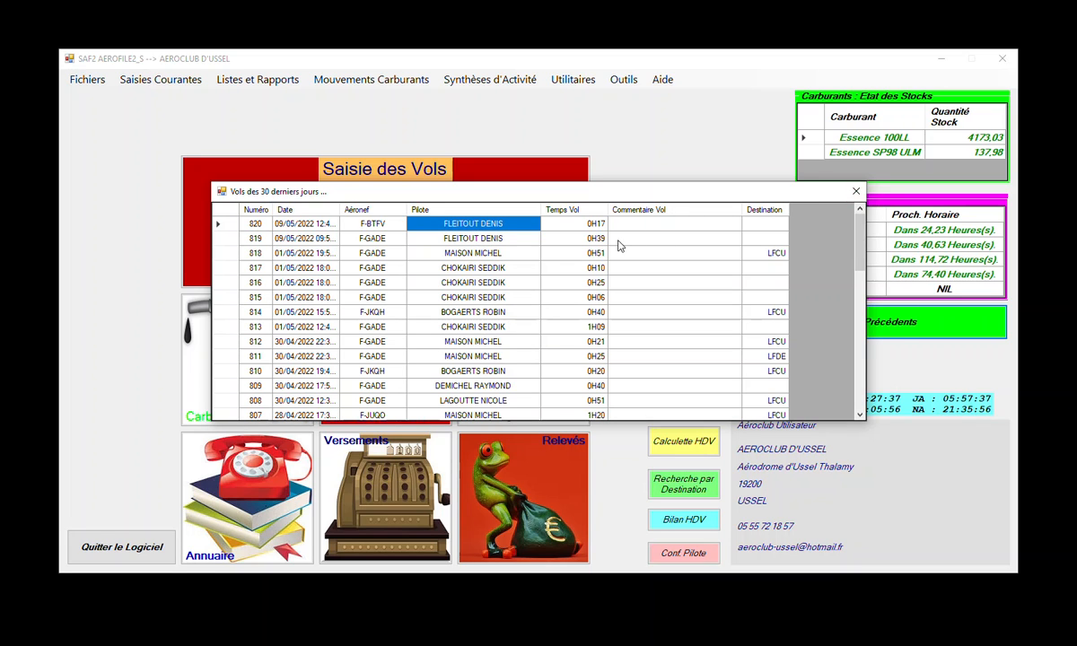
click(857, 194)
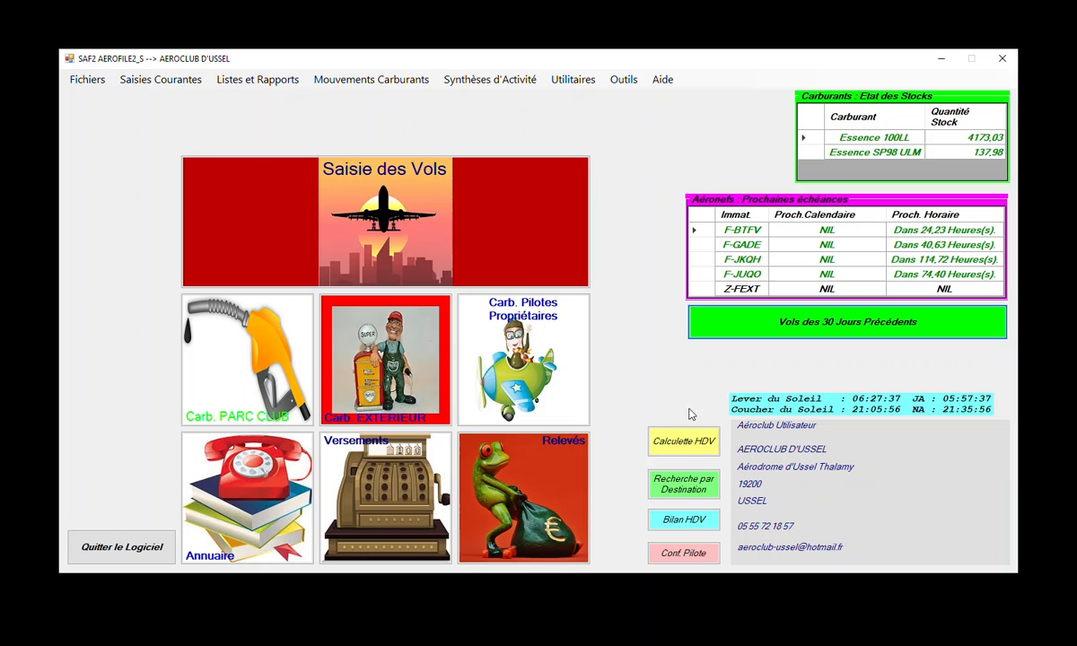
- Look at the flight-time calculator (Calculette HDV) and quit it without calculating anything
click(682, 440)
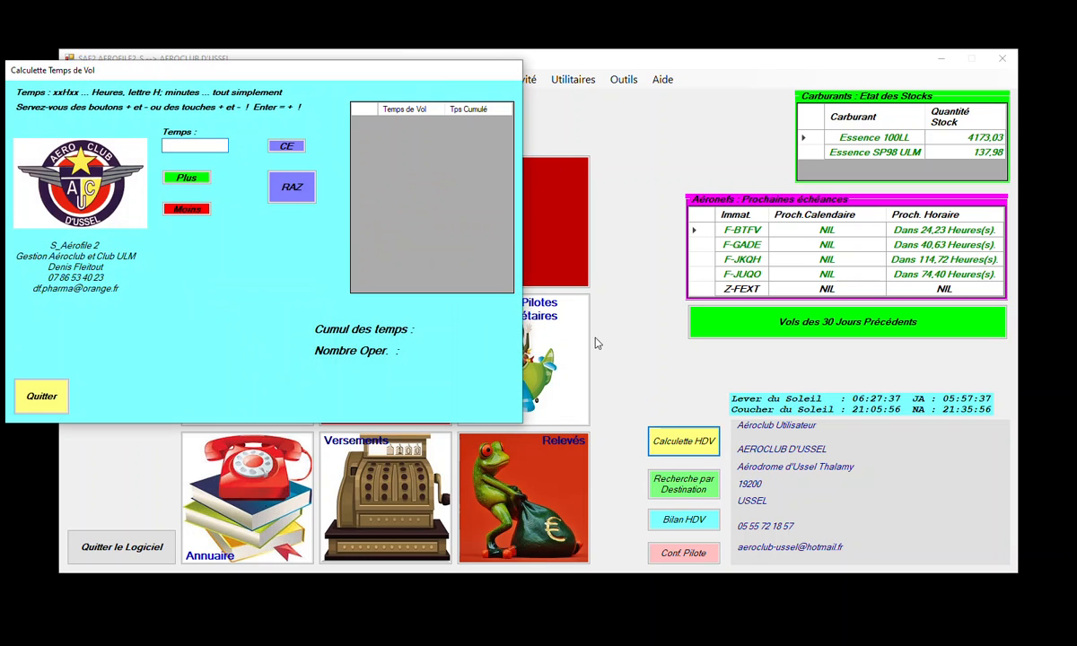
drag(193, 73, 378, 74)
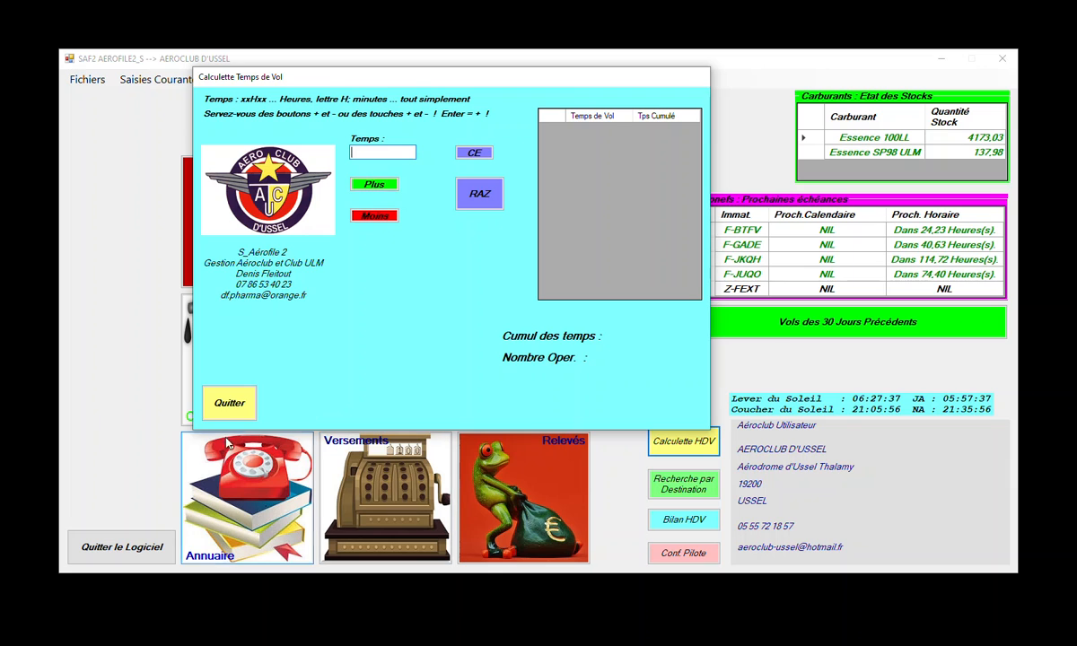
click(228, 403)
- Start a flight school entry (Vols ECOLE) and select the instructor by name
click(380, 213)
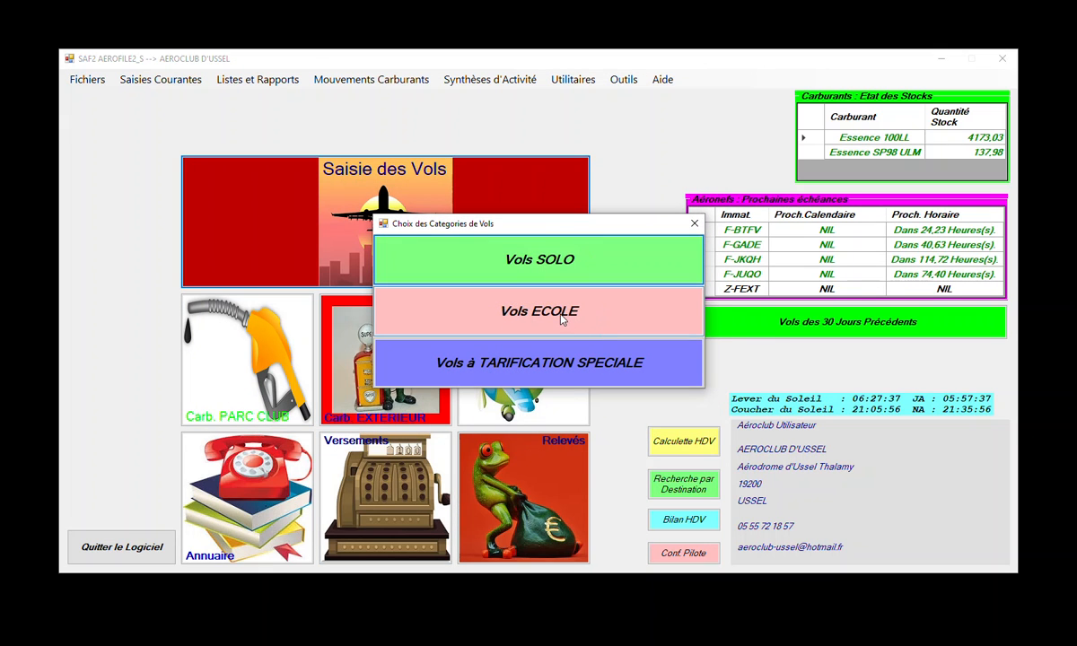
click(558, 313)
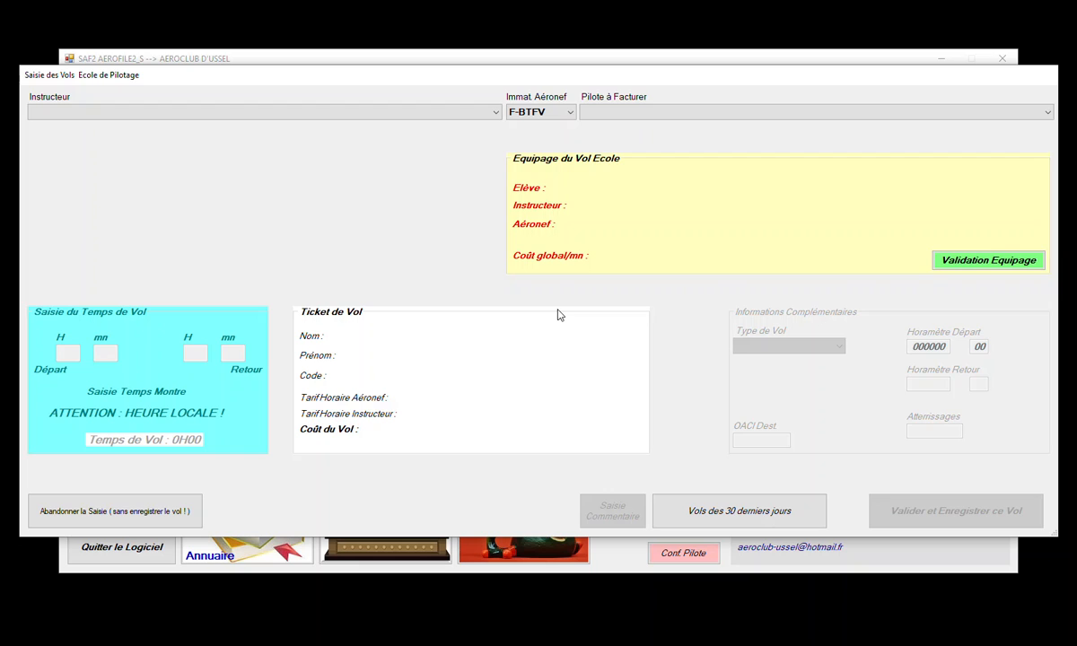
click(202, 113)
click(289, 114)
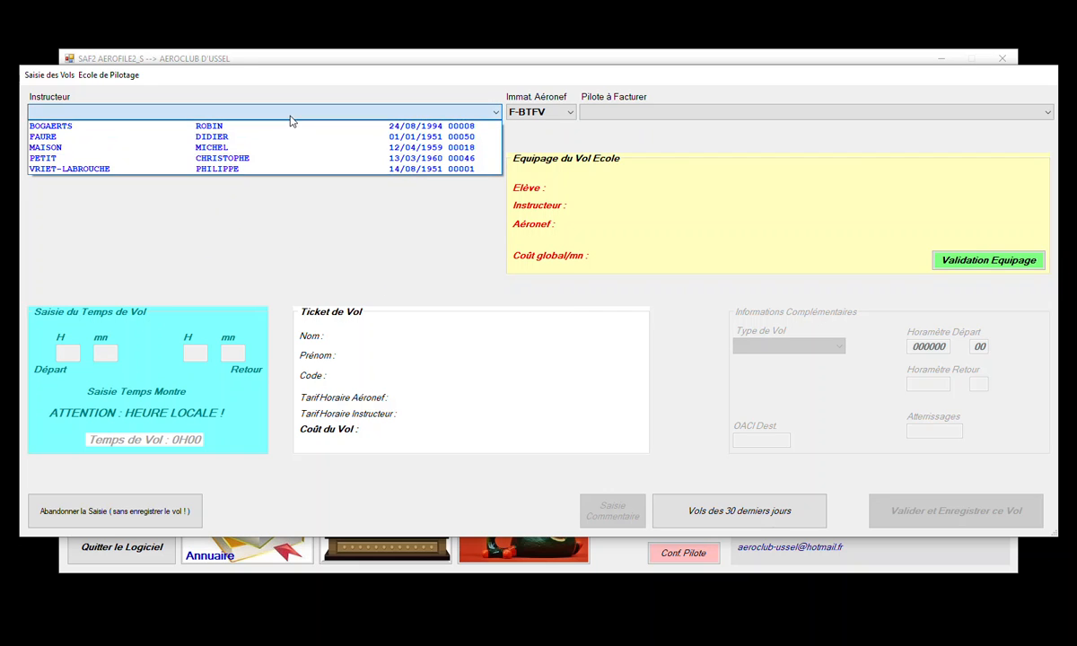
click(219, 147)
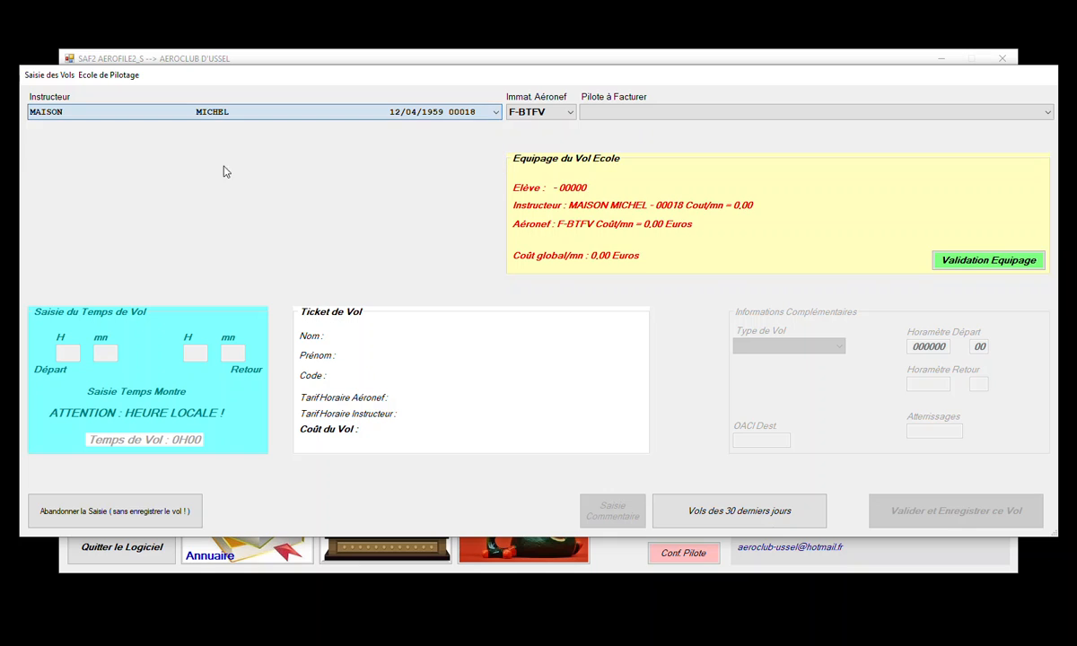
- Select the student pilot to bill for the school flight on F-BTFV and validate the crew
click(696, 112)
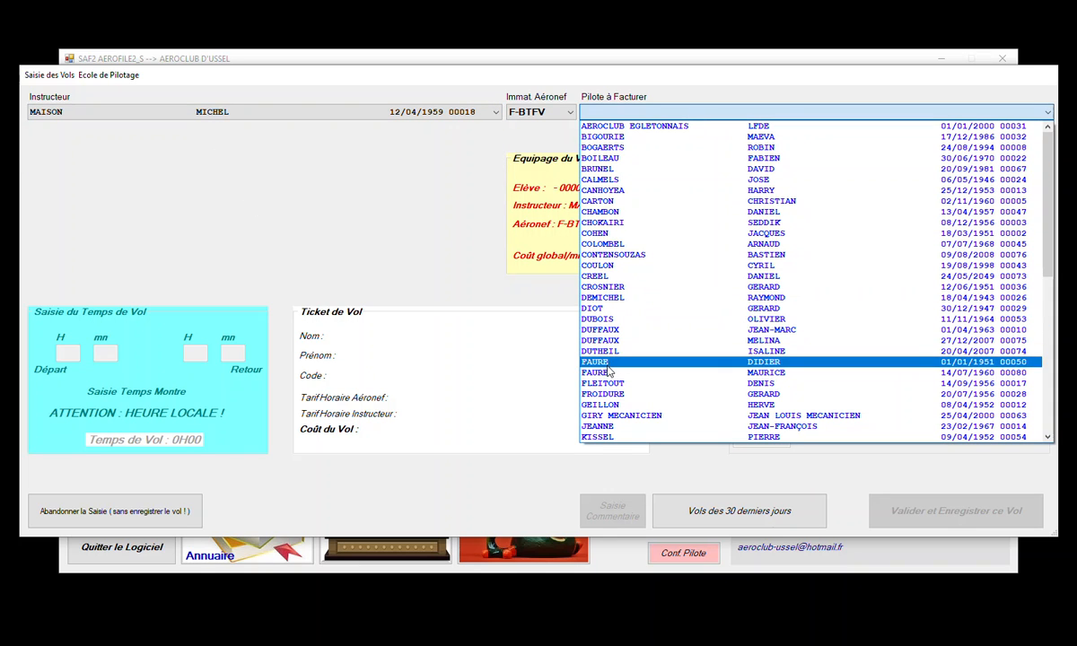
click(600, 384)
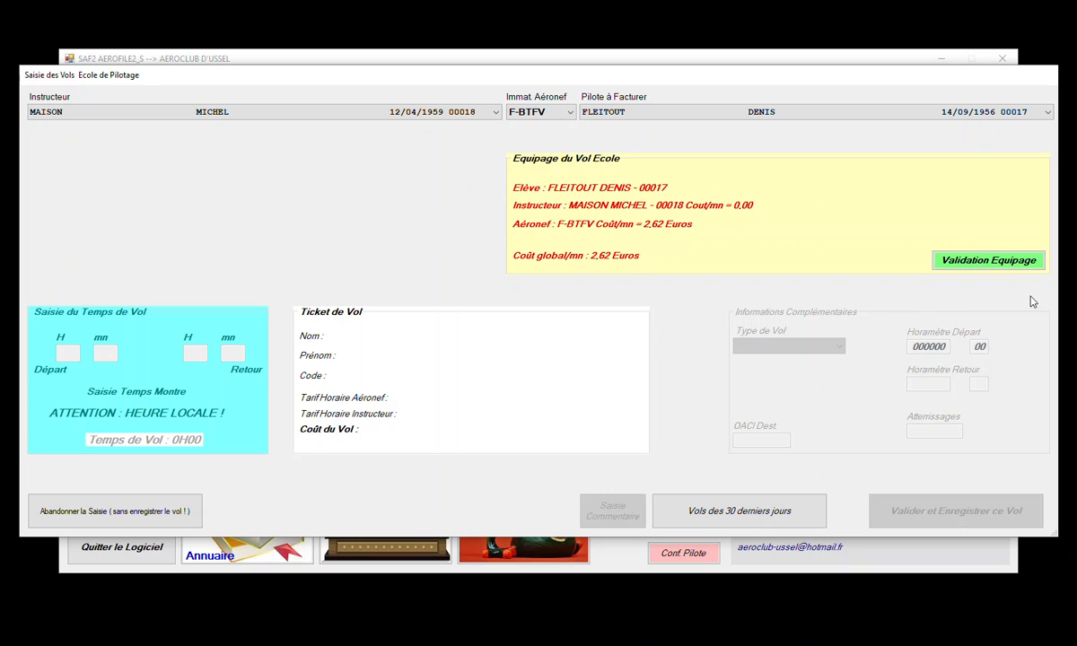
click(1014, 261)
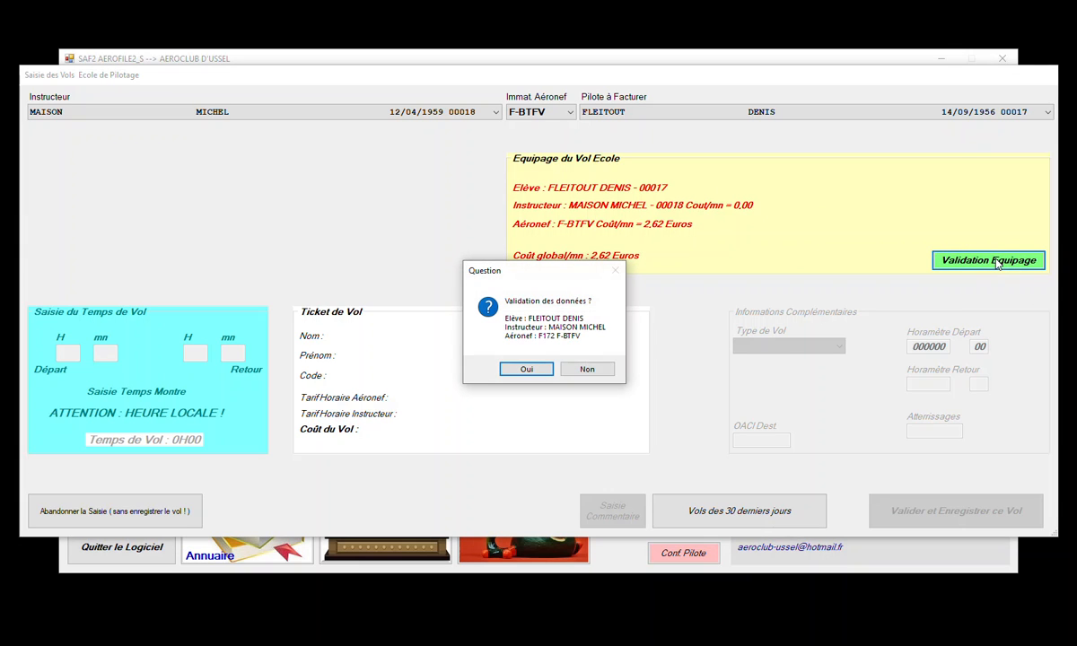
click(524, 368)
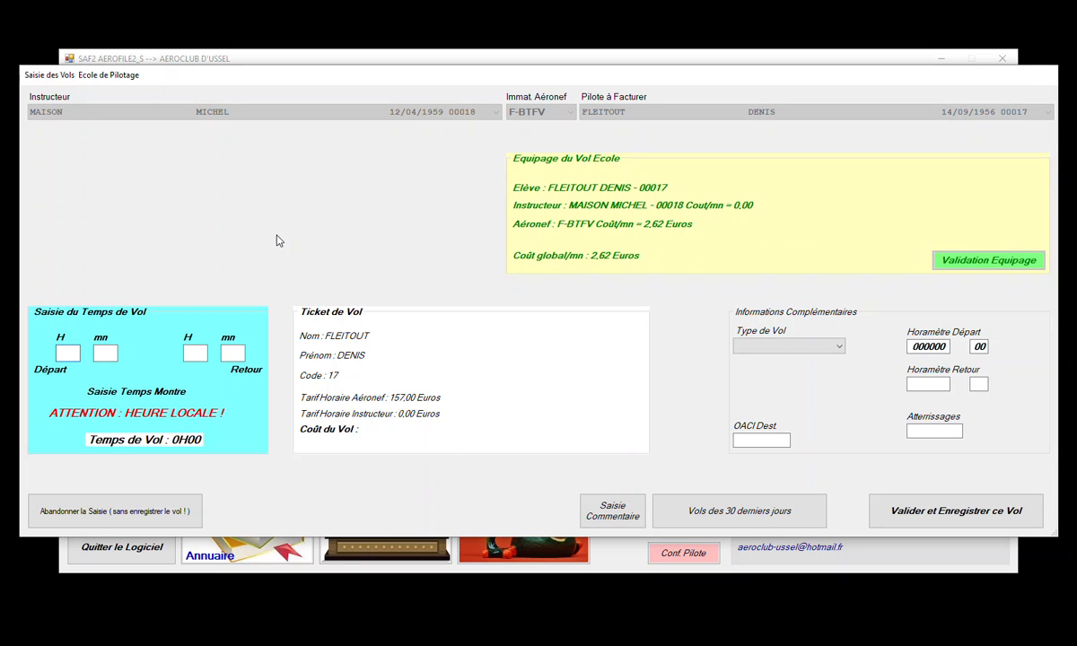
- Enter the school flight's local departure time as 10:10 and its return time as 12:40
text(10)
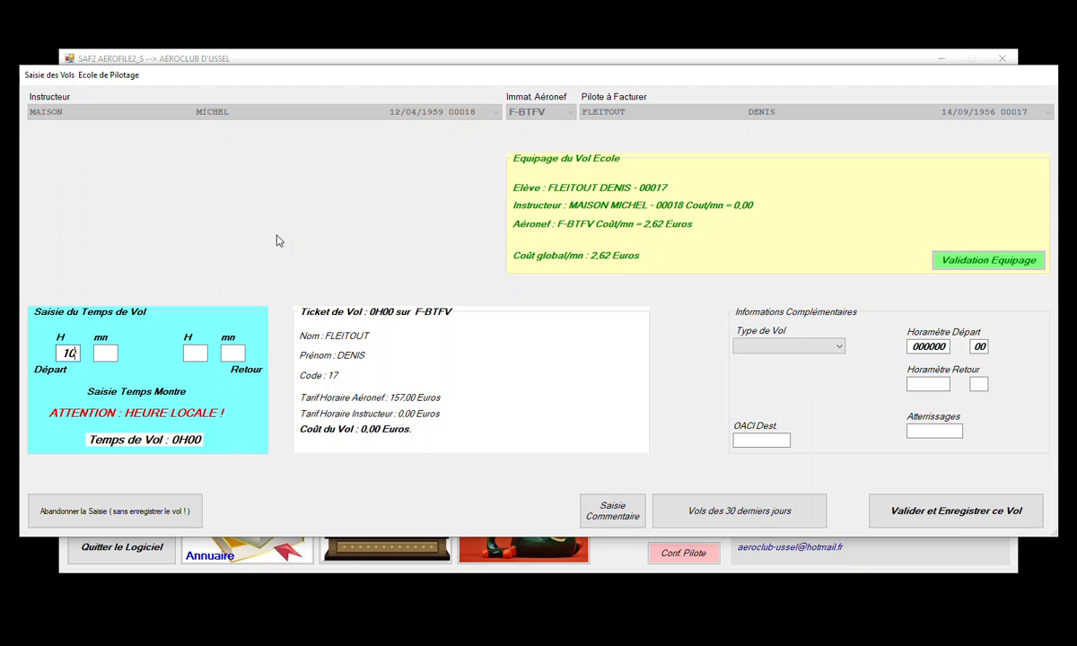
text(10)
text(12)
text(40)
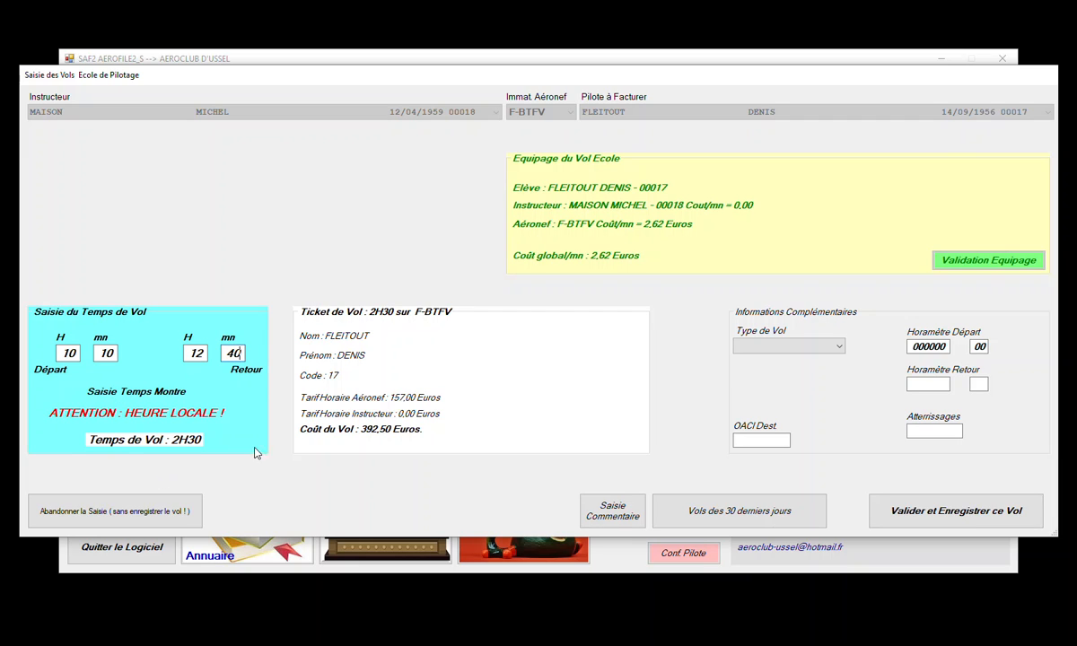
- Set the school flight's type to Nav. DC Ecole, its destination to LFDE and its landings to 4
click(806, 347)
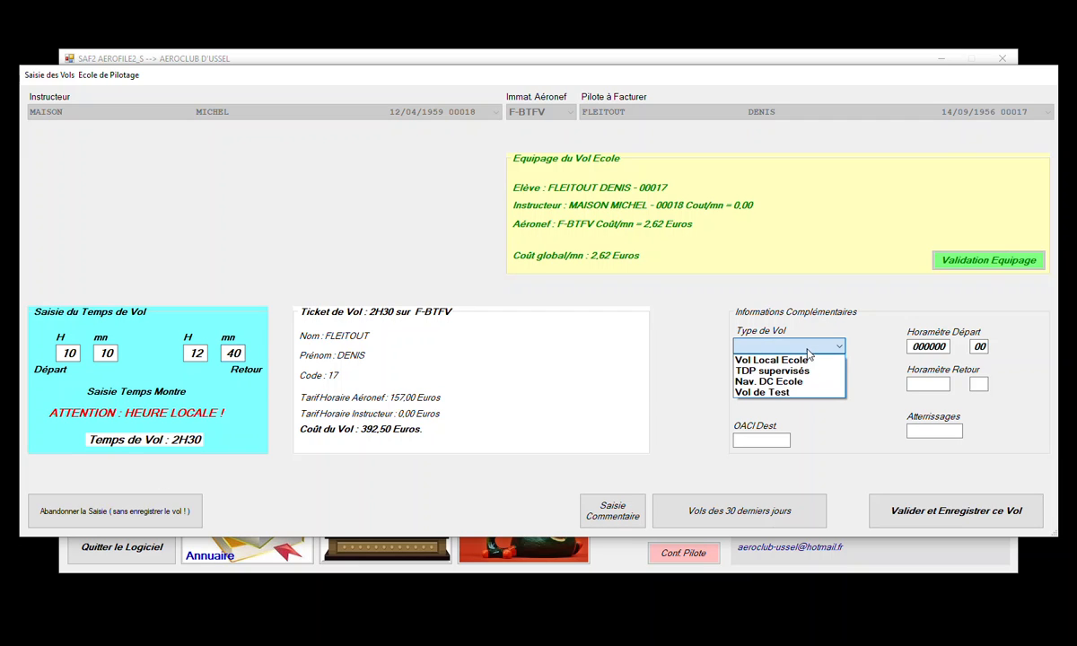
click(754, 383)
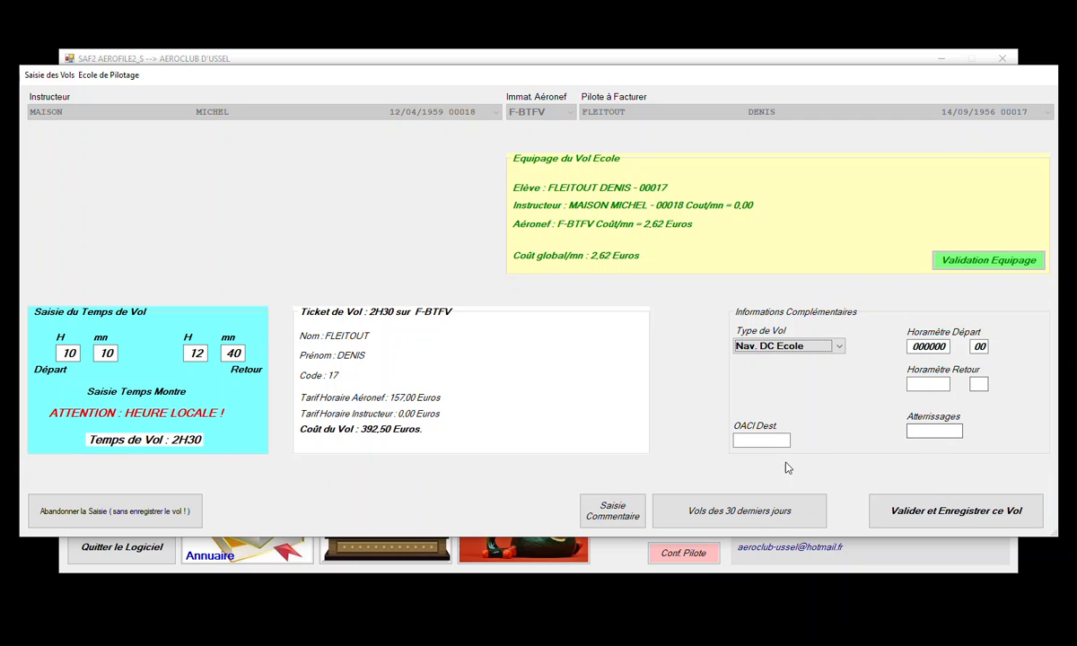
key(Tab)
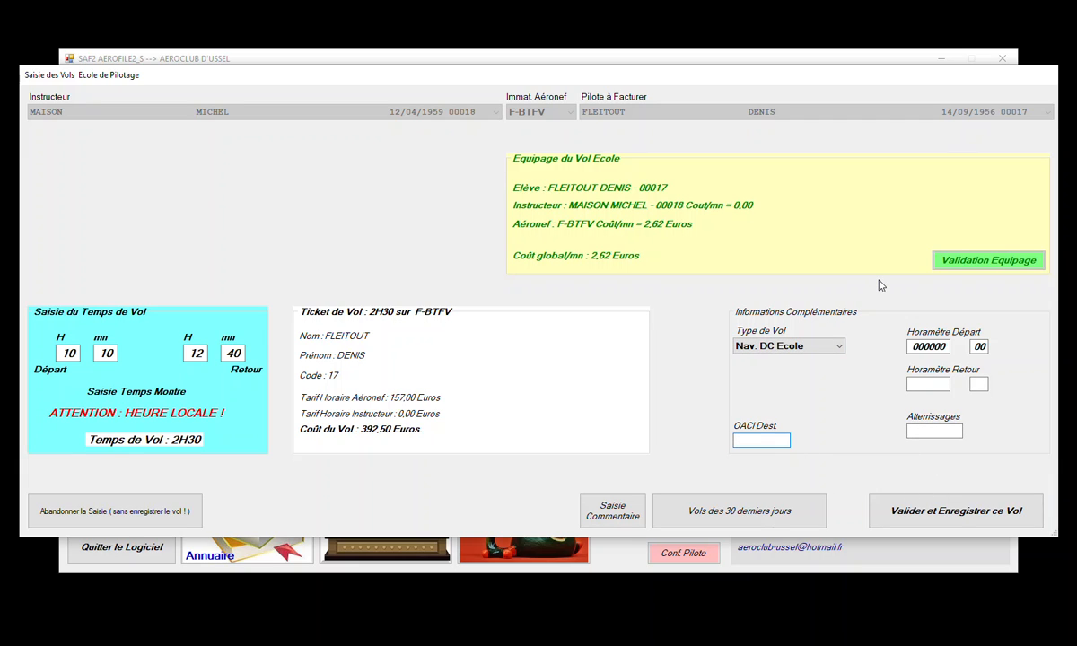
text(FDE)
click(955, 431)
text(4)
- Validate and record the school flight, accepting the flight data check
click(941, 517)
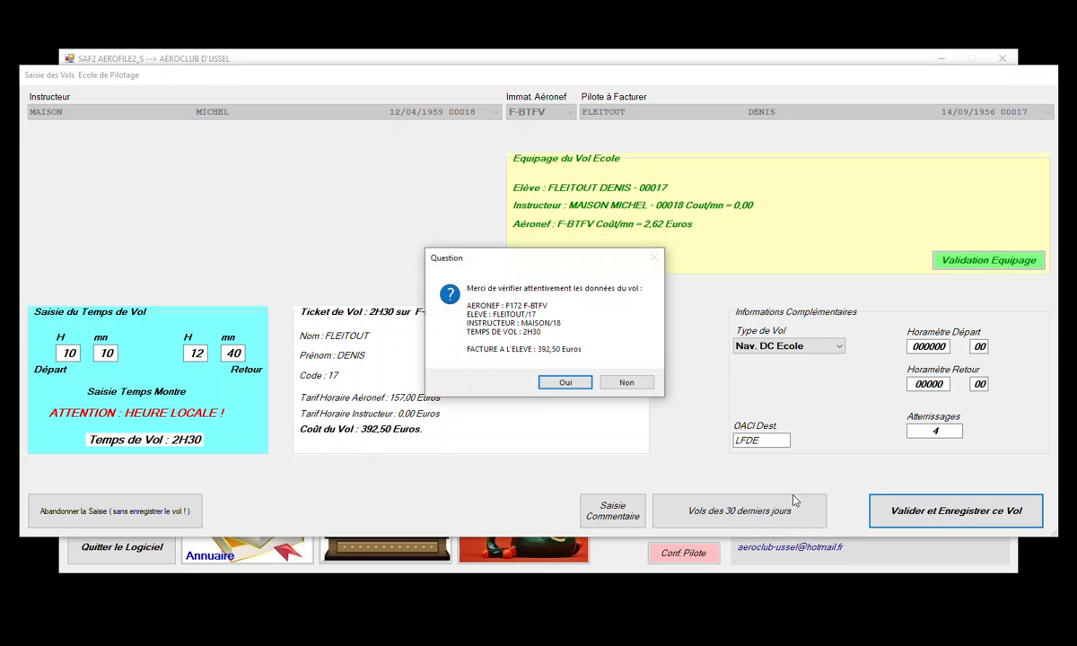
click(566, 383)
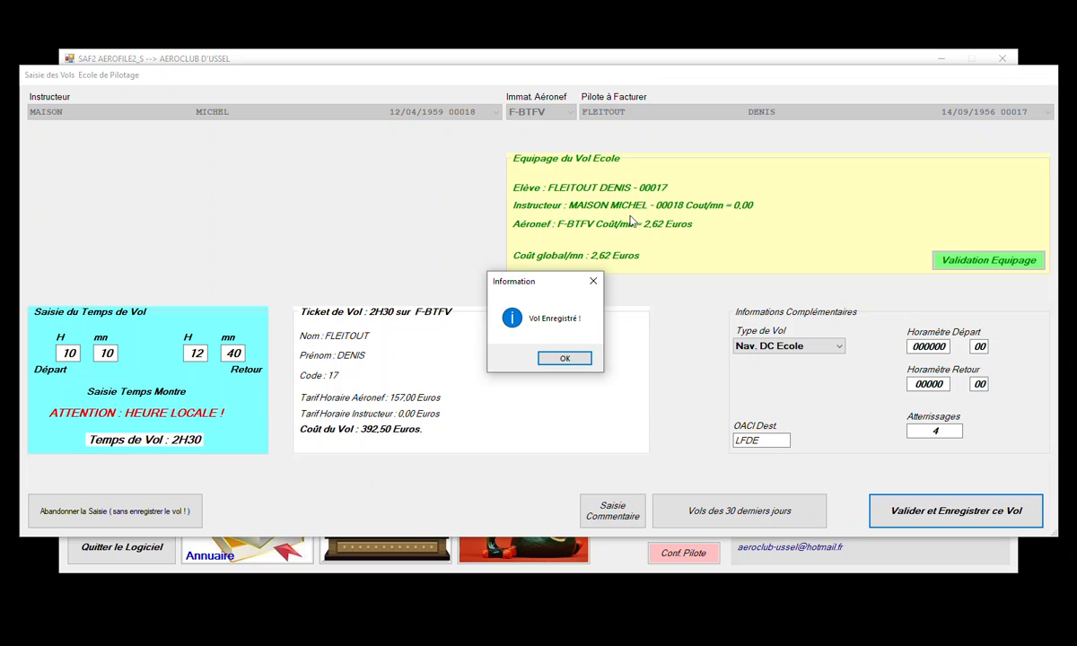
click(591, 363)
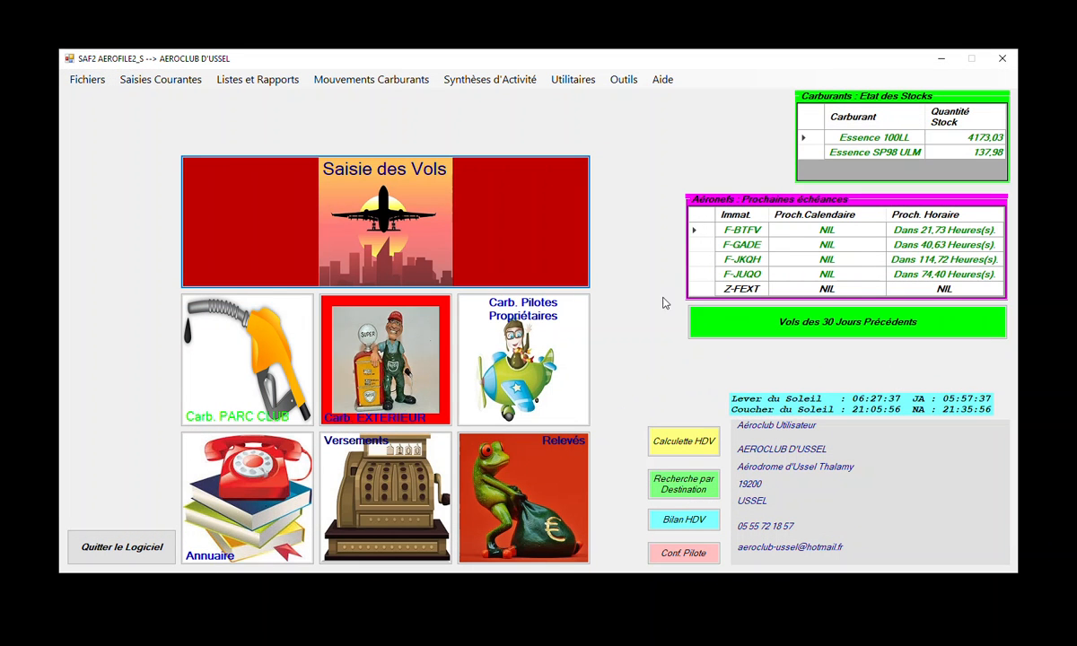
- Start a special-rate flight entry (Vols à TARIFICATION SPECIALE) and select the pilot by name and aircraft F-GADE
click(541, 219)
click(534, 382)
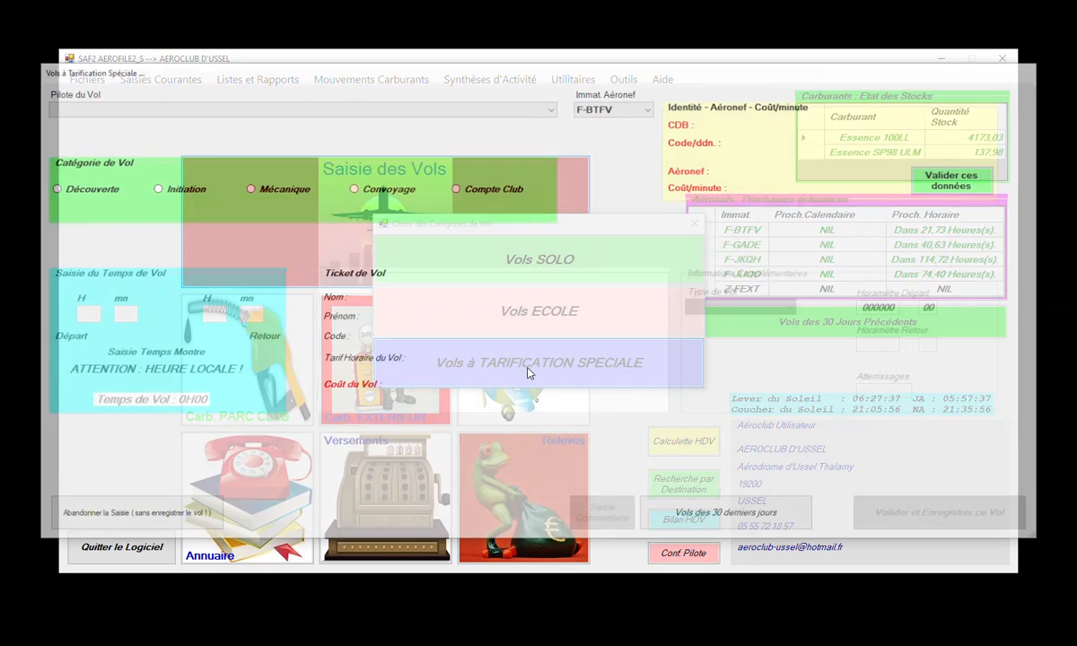
click(257, 108)
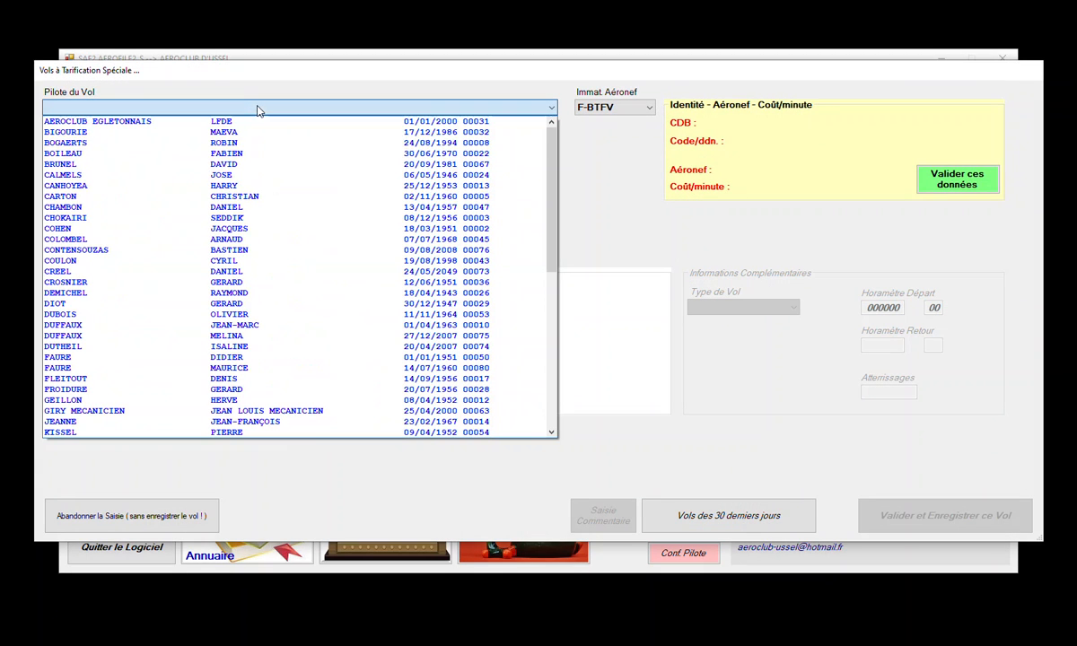
click(79, 382)
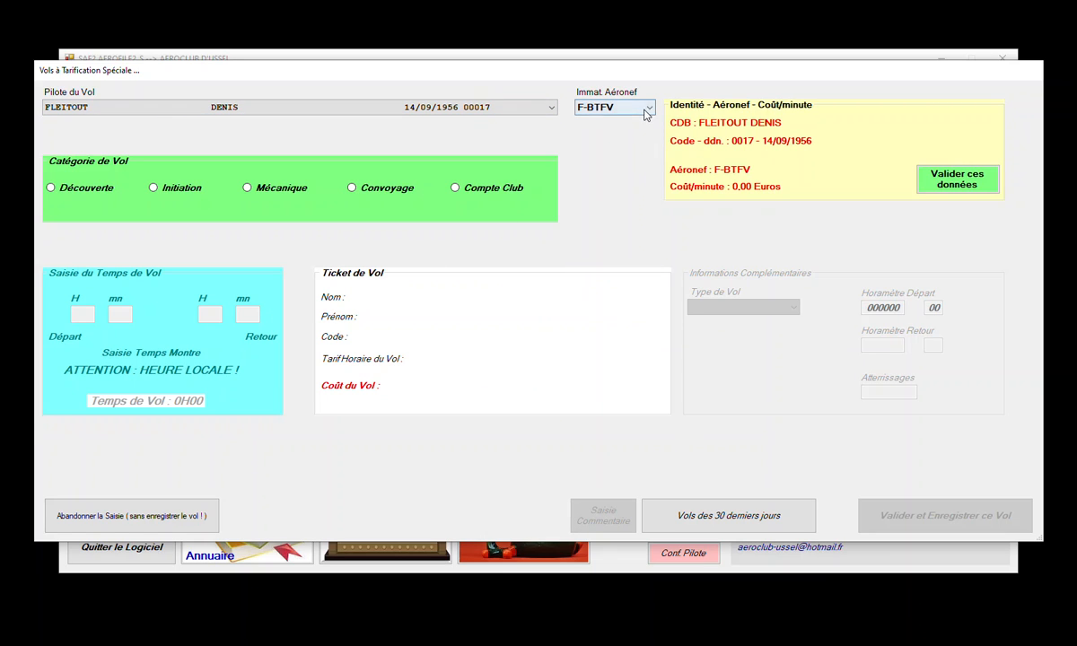
click(645, 108)
click(632, 132)
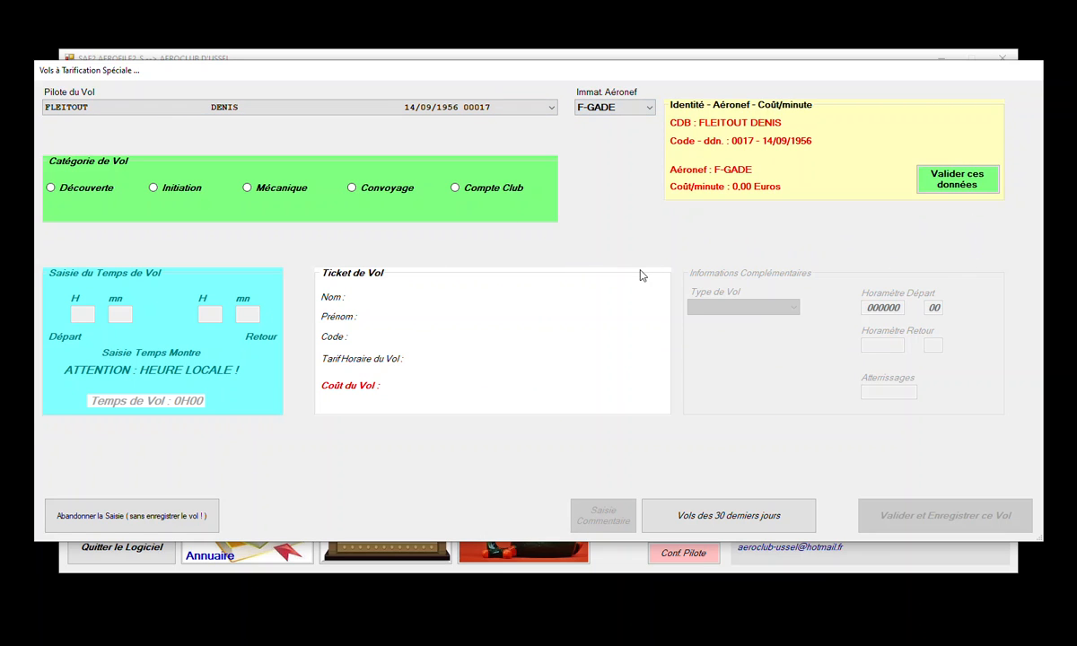
- Try to validate the F-GADE special-rate flight under the Initiation category
click(73, 188)
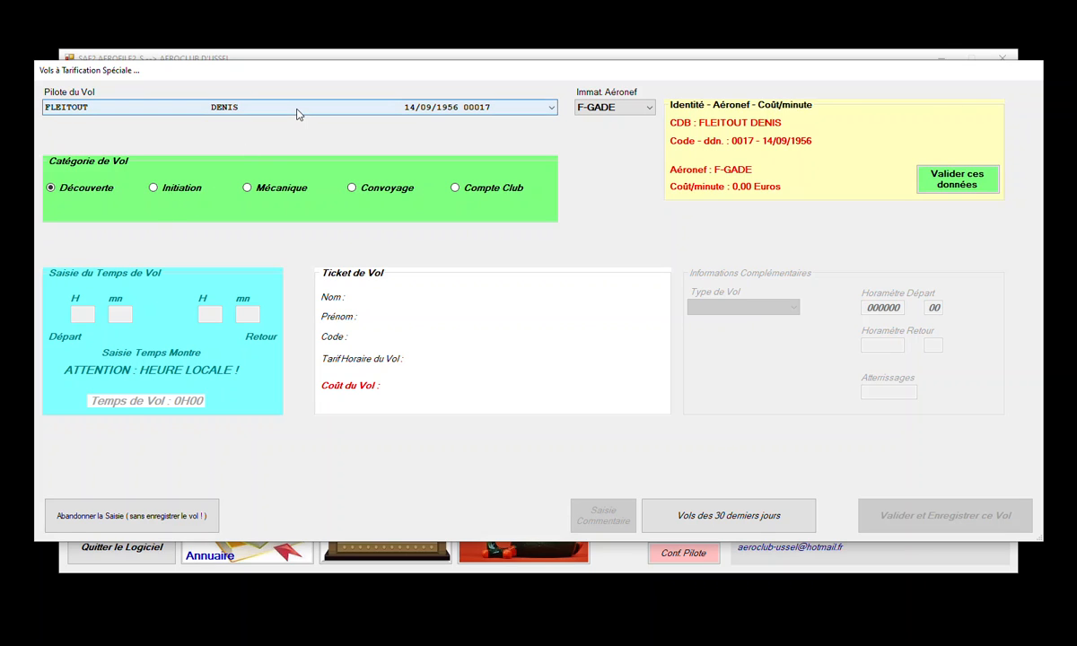
click(183, 191)
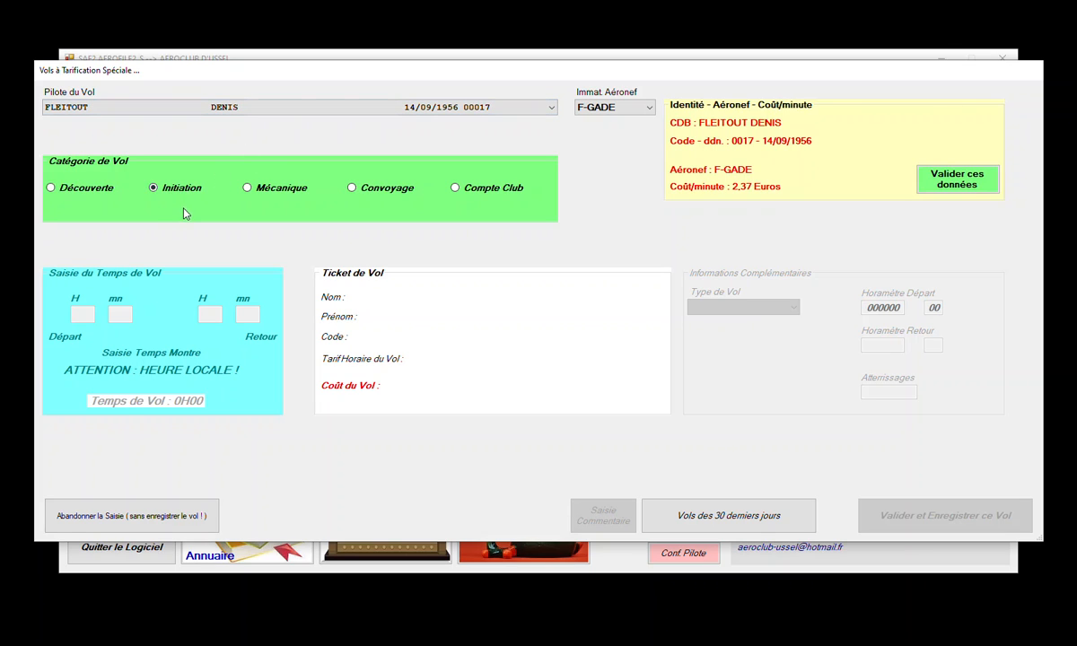
click(944, 181)
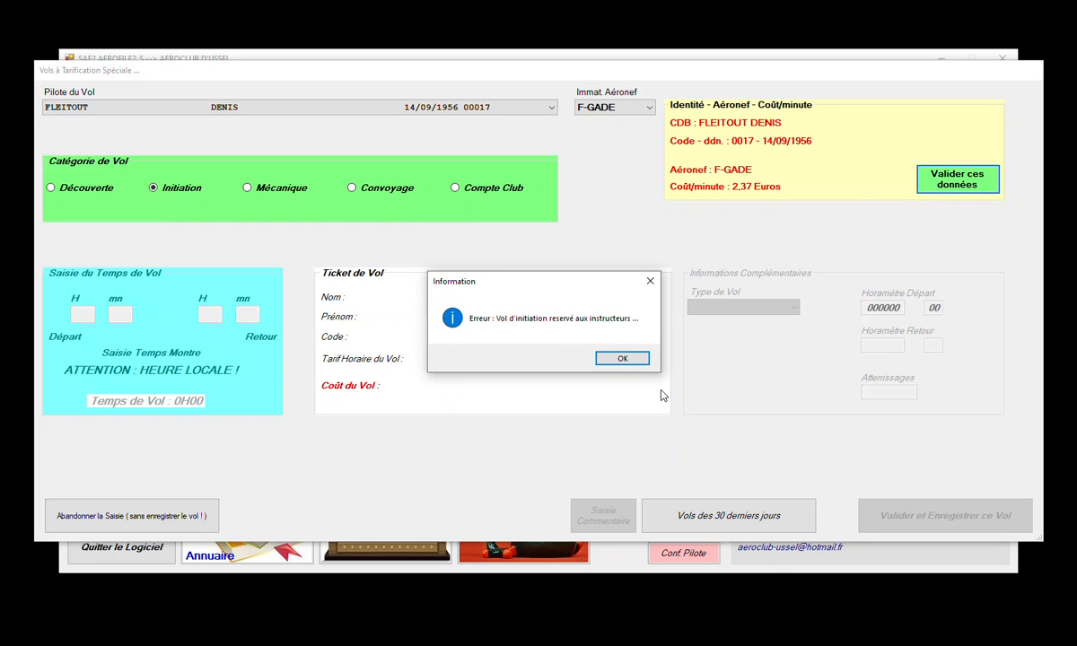
click(639, 361)
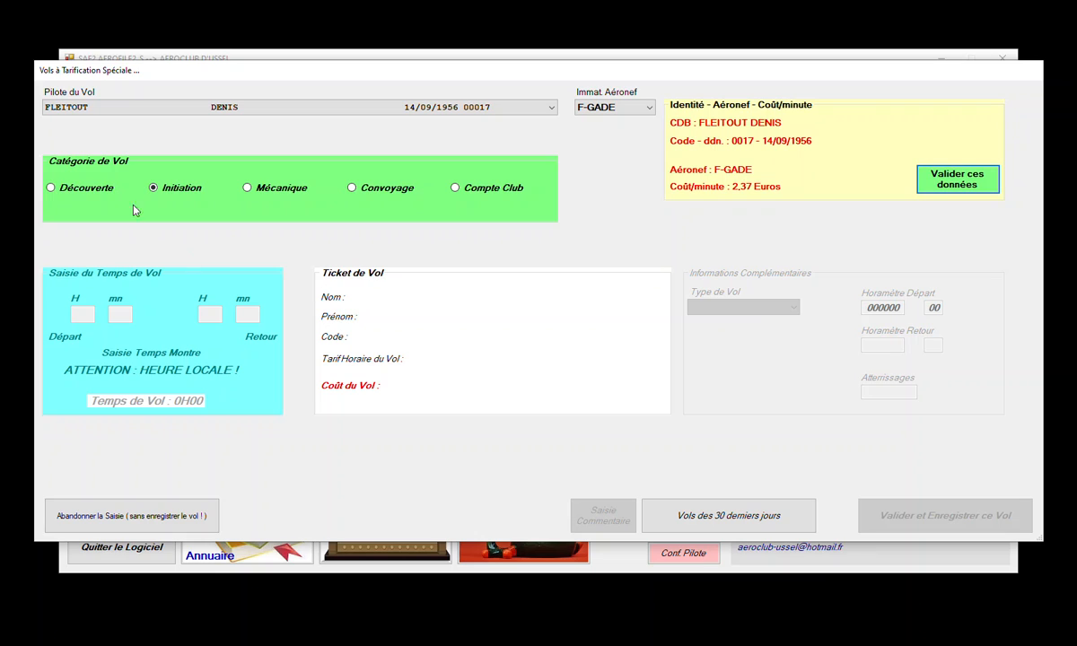
- Change the flight category to Découverte and validate the pilot and aircraft data
click(73, 185)
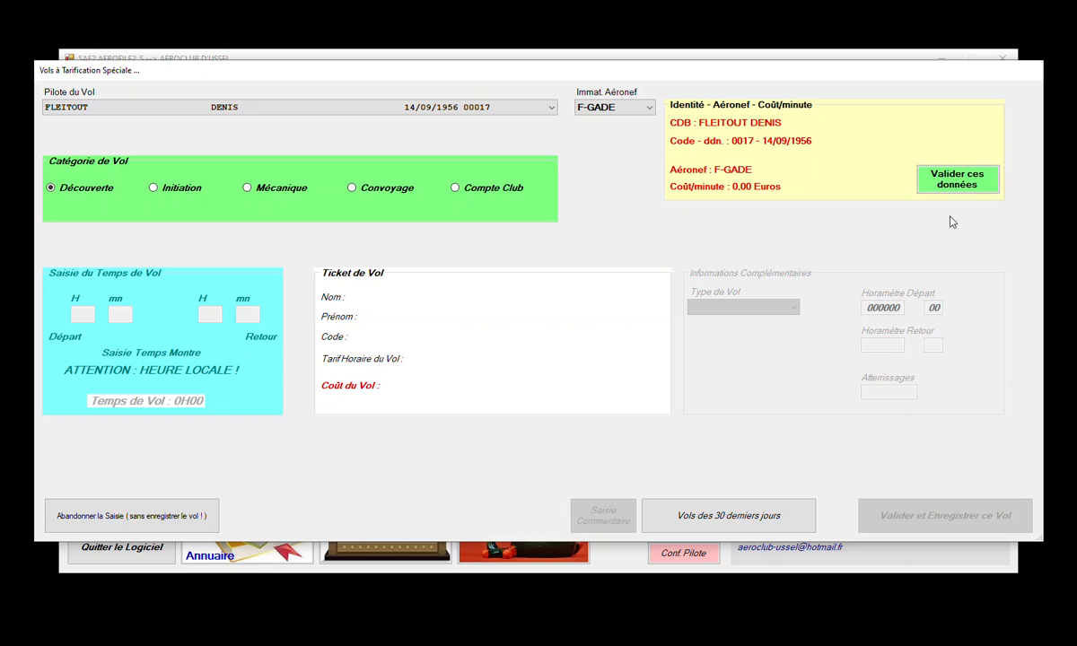
click(964, 186)
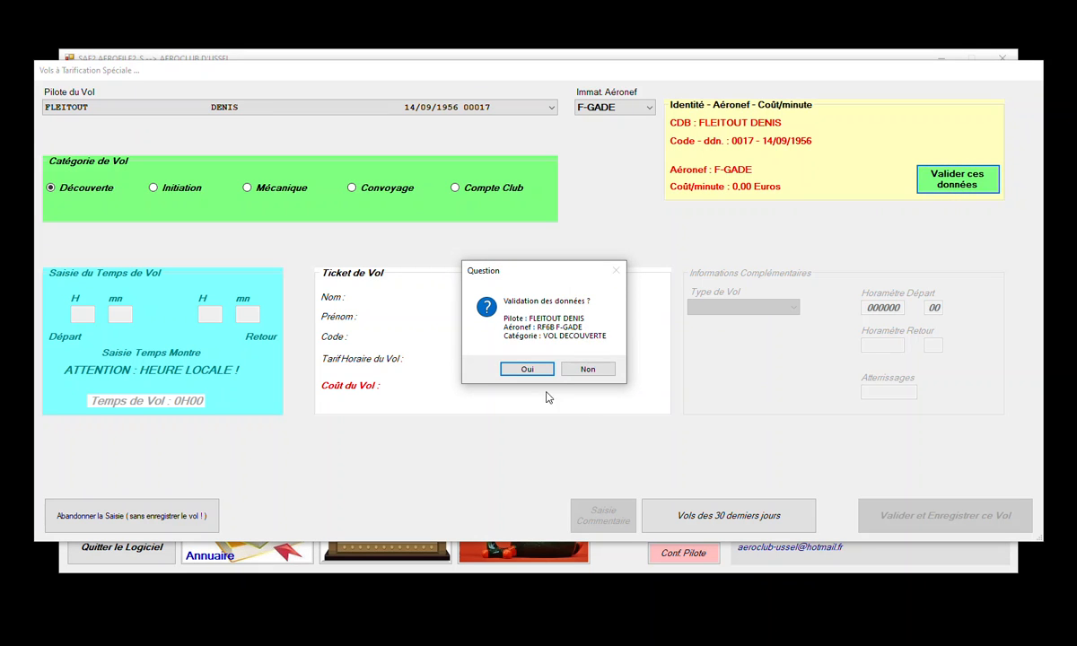
click(529, 370)
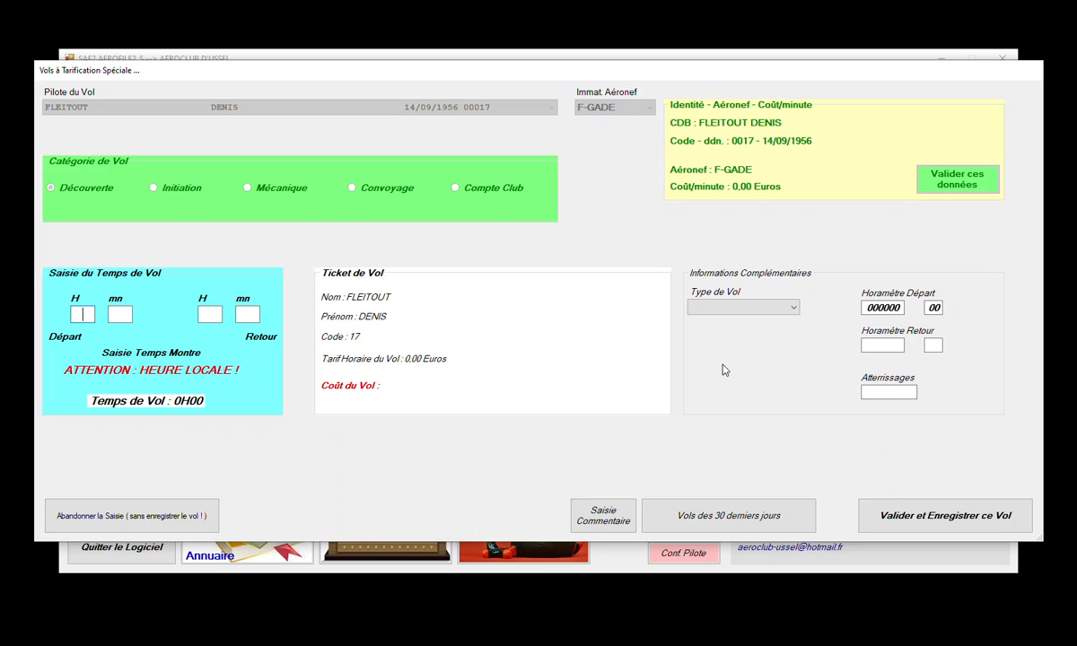
- View the available special-rate flight types and abandon the entry without recording the flight
click(748, 307)
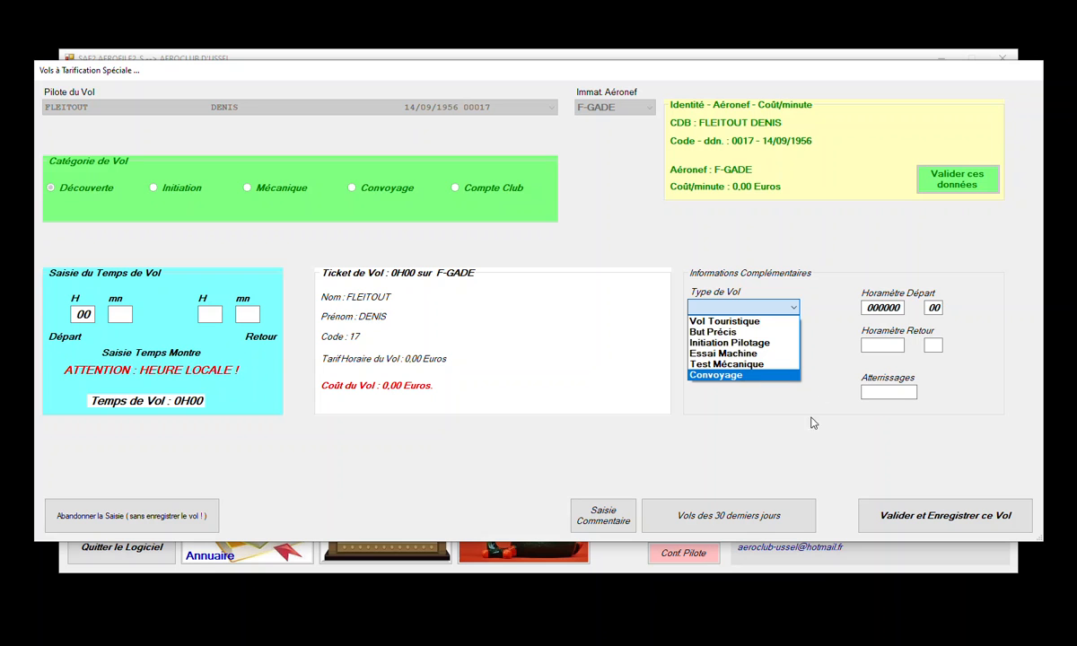
click(175, 527)
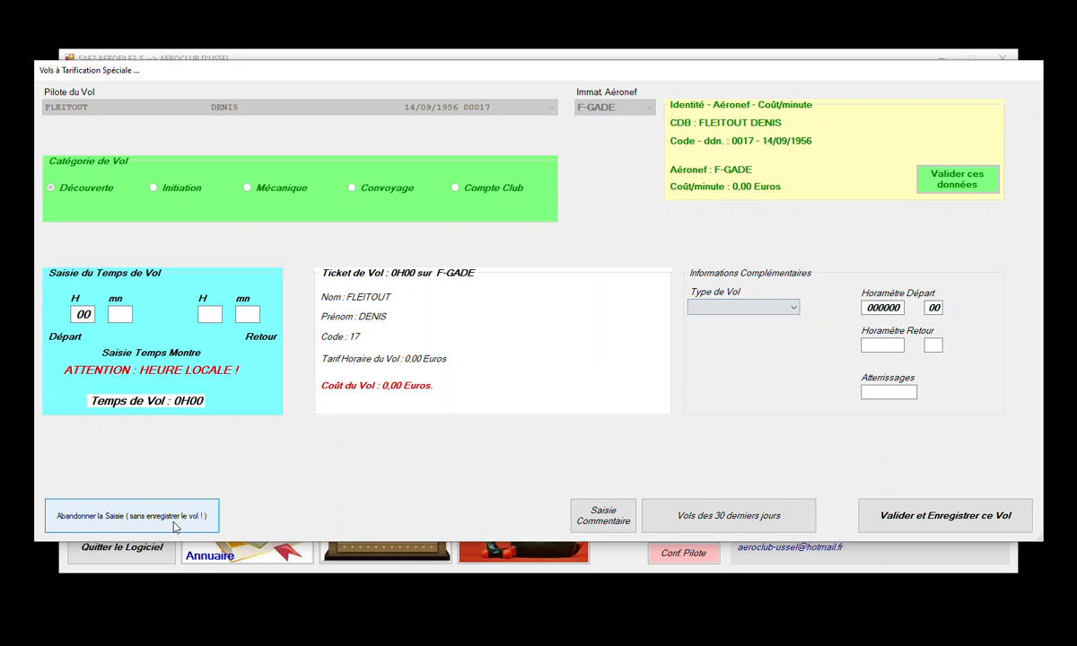
click(202, 513)
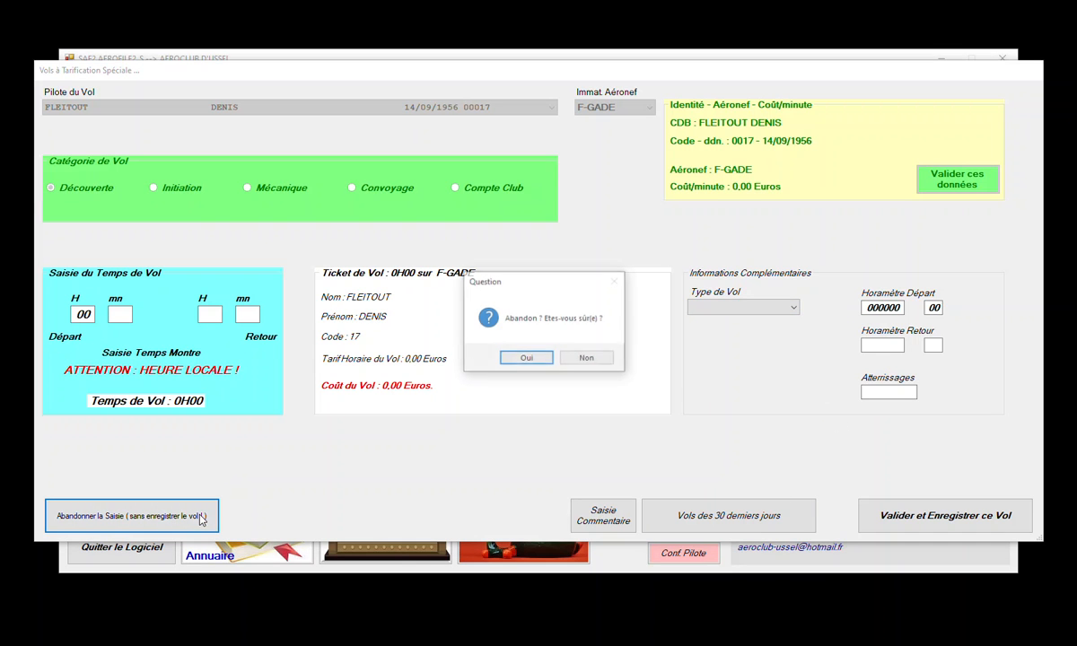
click(540, 359)
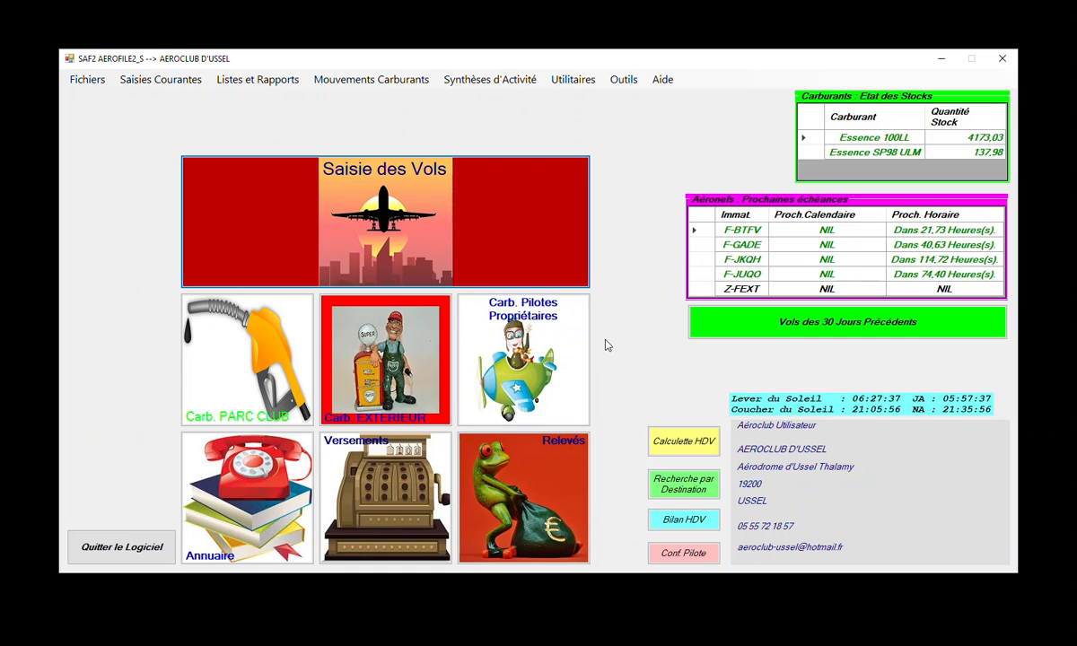
- Review the list of flights from the previous 30 days and quit the software
click(890, 329)
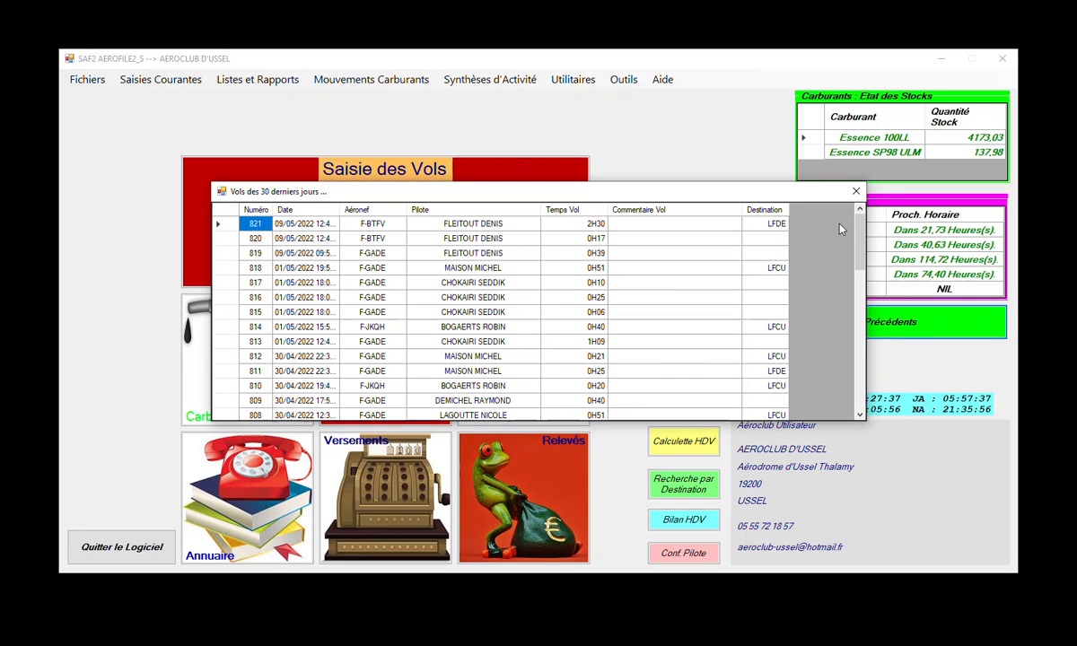
click(856, 191)
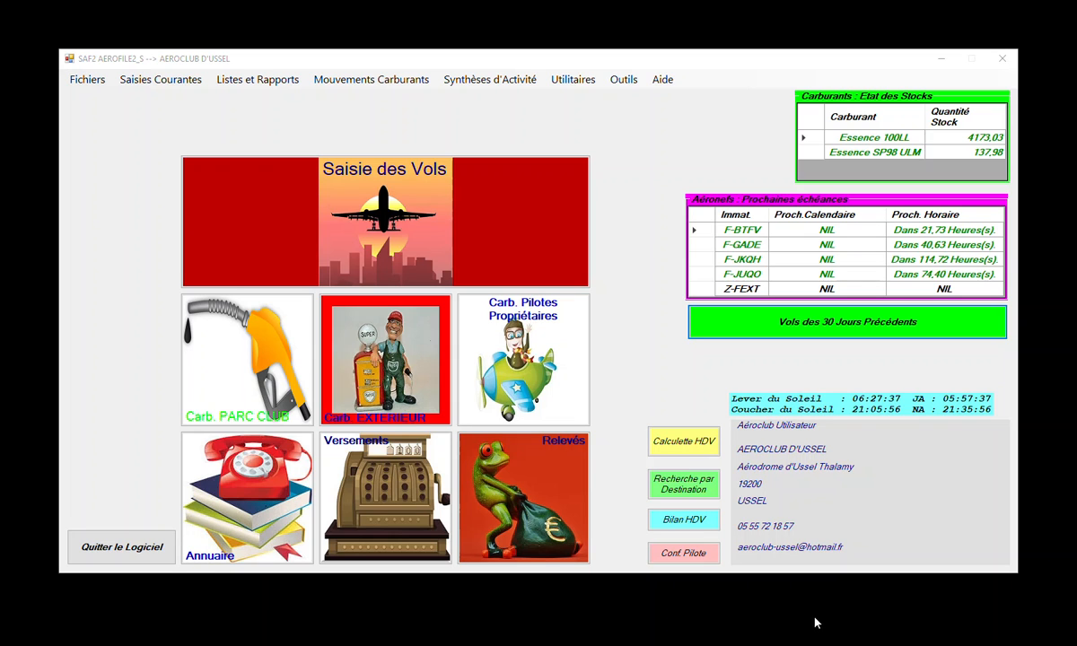
click(100, 546)
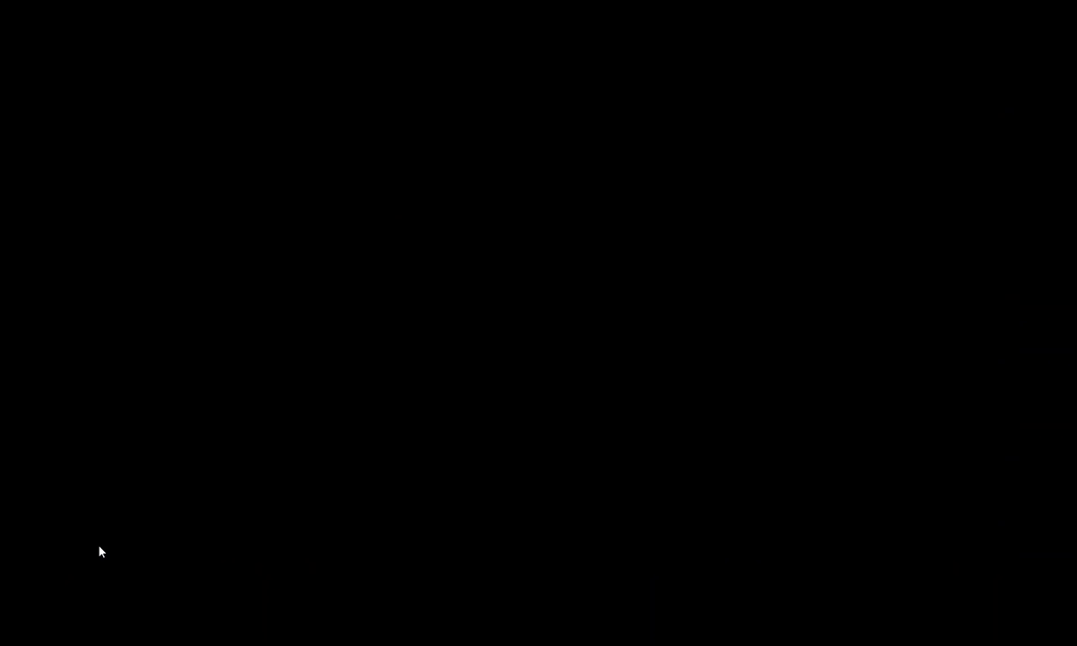